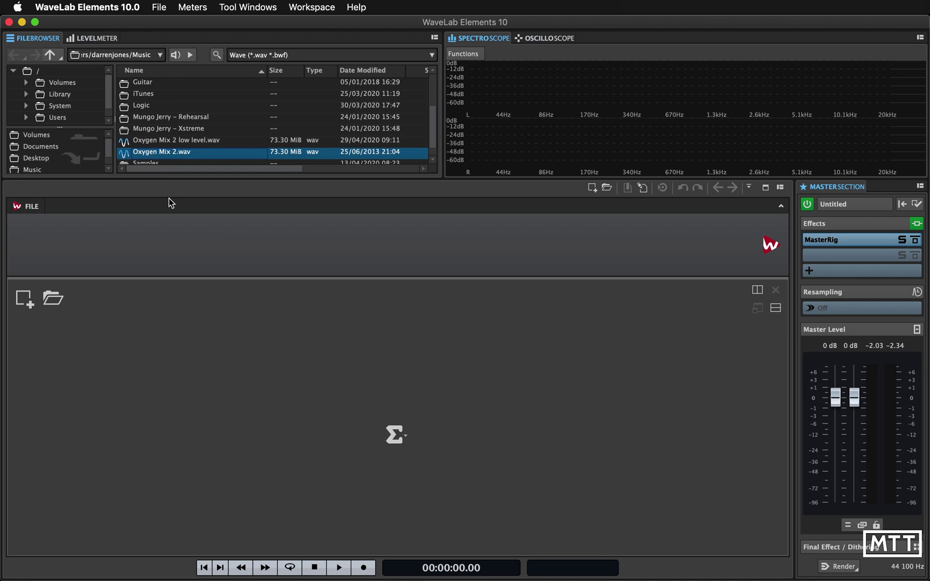
Step: Open Oxygen Mix 2.wav and zoom out to show its full 7:15 waveform
{"action": "double_click", "coordinate": [153, 154]}
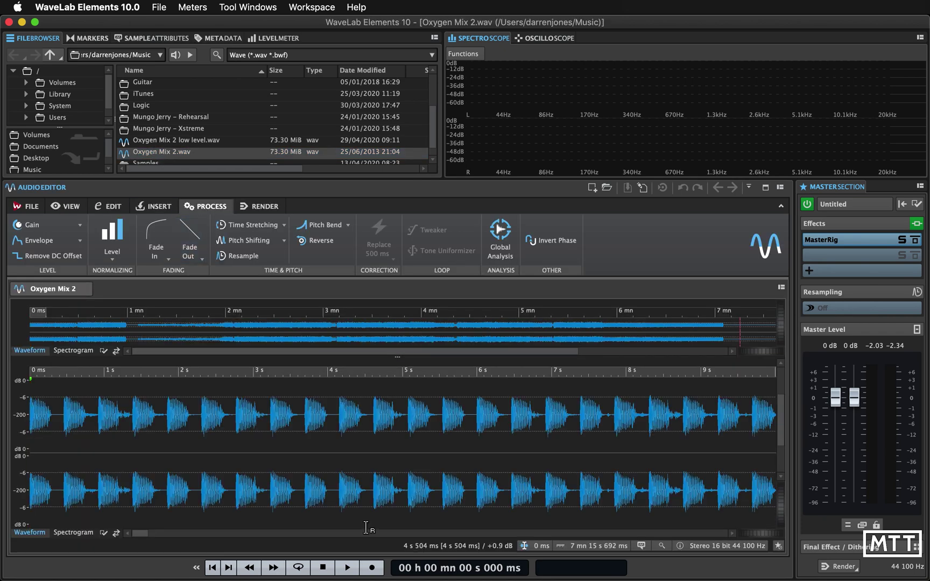
{"action": "scroll", "coordinate": [366, 527], "scroll_direction": "down", "scroll_amount": 10}
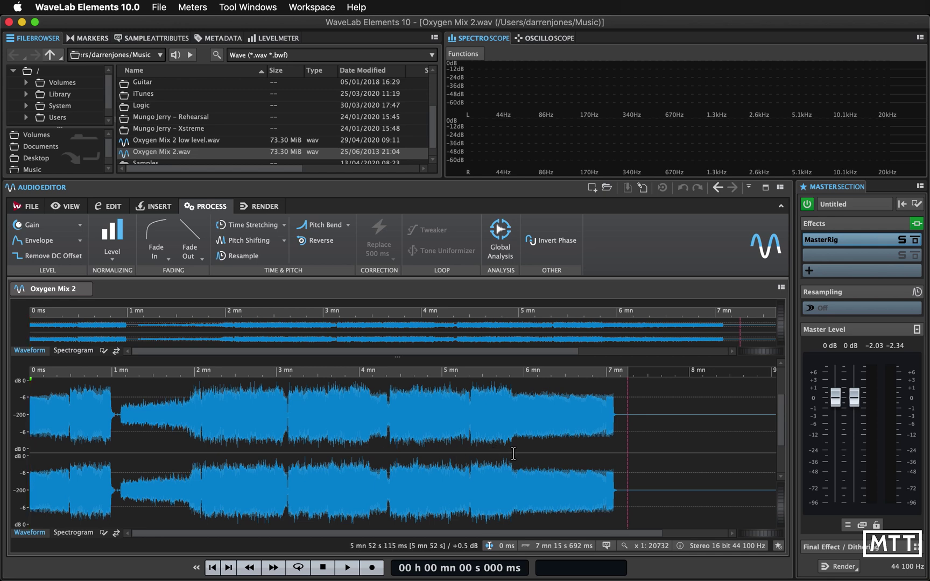
{"action": "scroll", "coordinate": [318, 153], "scroll_direction": "down", "scroll_amount": 3}
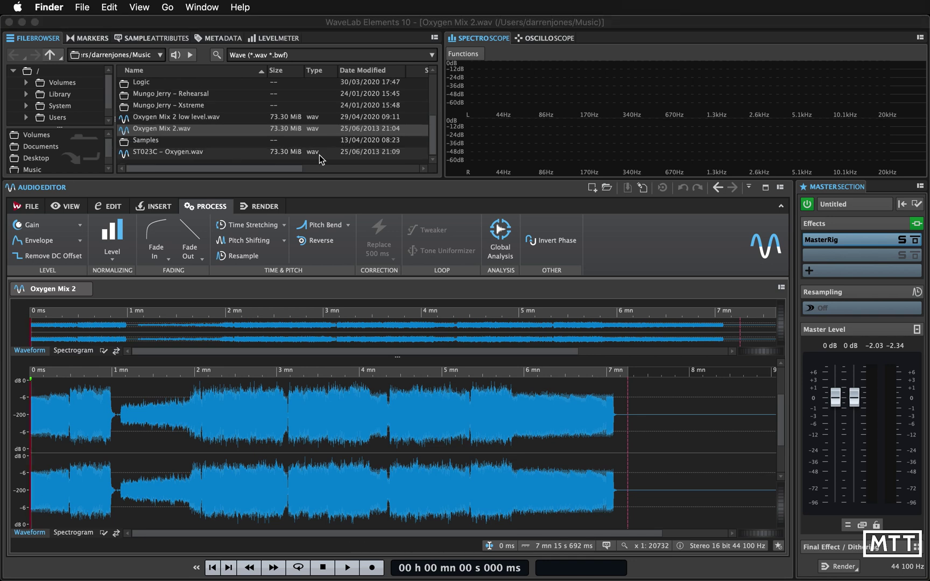
Step: Open ST023C – Oxygen.wav in a second tab and switch between it and Oxygen Mix 2
{"action": "double_click", "coordinate": [149, 153]}
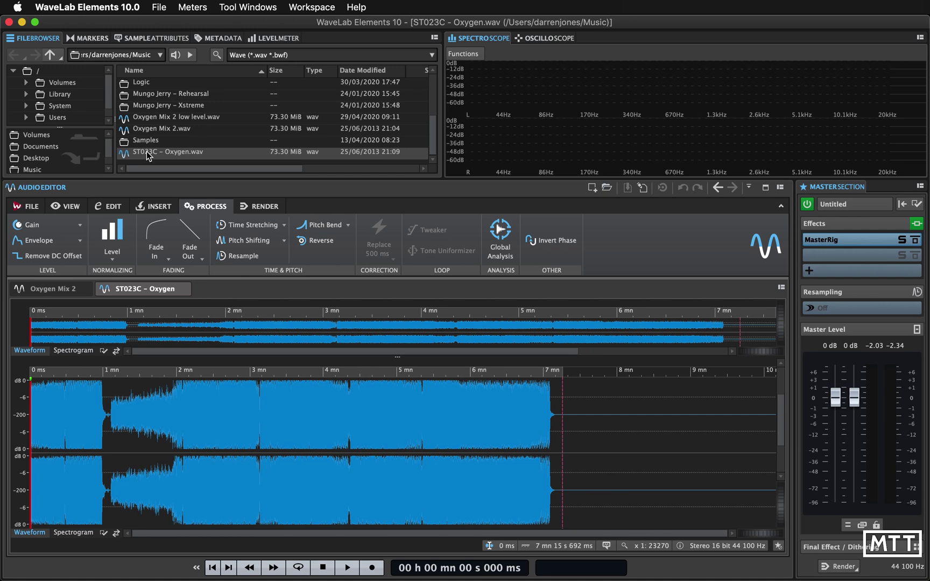
{"action": "left_click", "coordinate": [66, 292]}
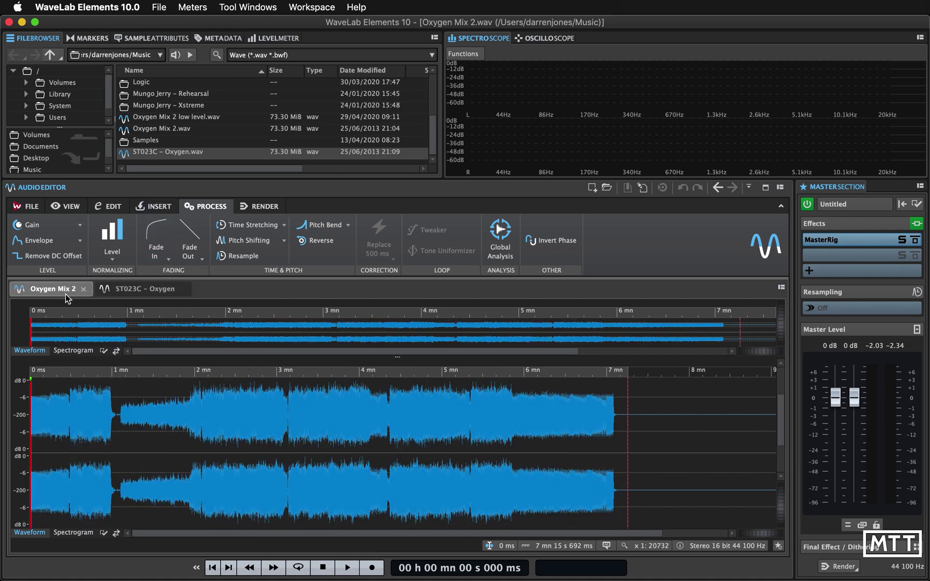
{"action": "left_click", "coordinate": [100, 293]}
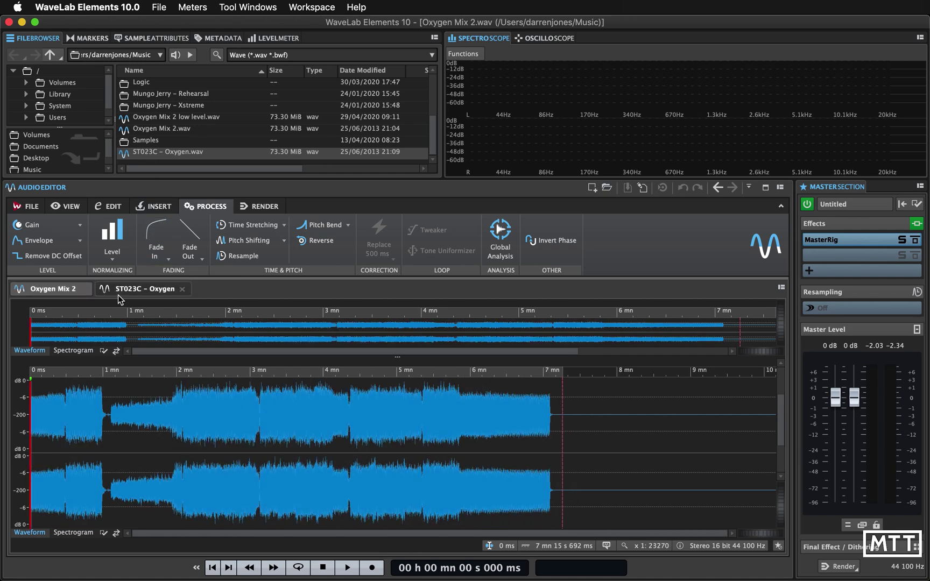
{"action": "left_click", "coordinate": [128, 290]}
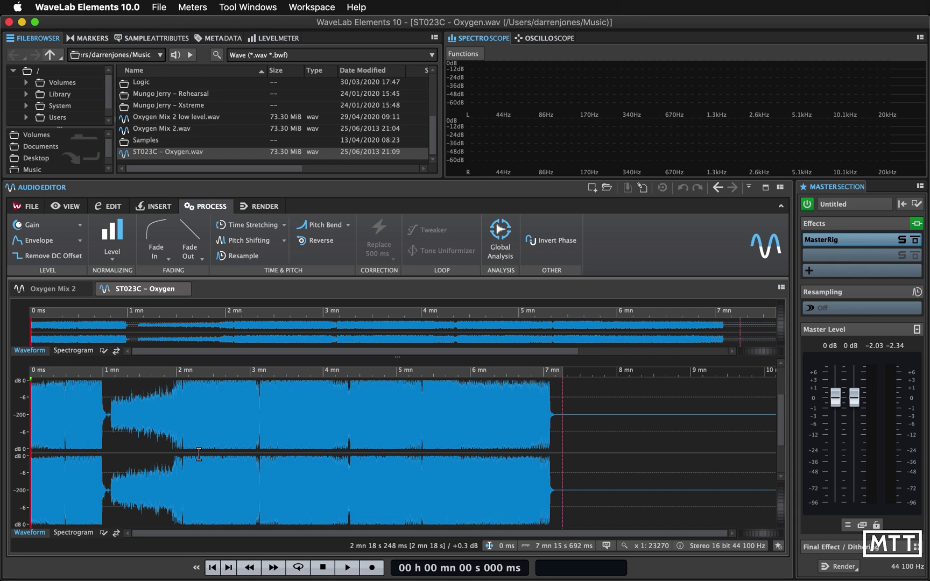
Step: Close the ST023C – Oxygen editor tab
{"action": "left_click", "coordinate": [182, 289]}
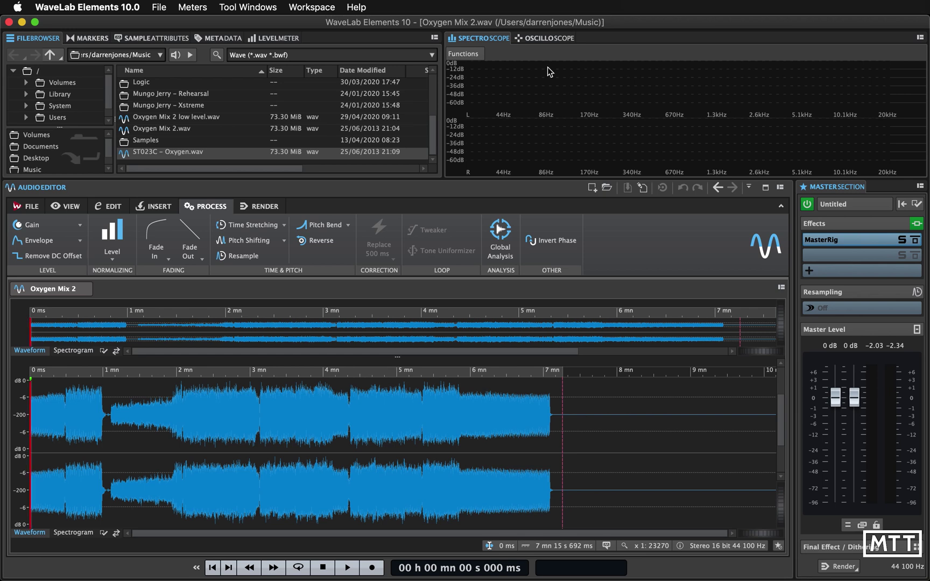
Step: Play Oxygen Mix 2 from about 3:19, 1:11 and 2:07, stopping after each passage
{"action": "left_click", "coordinate": [274, 453]}
{"action": "key", "text": "space"}
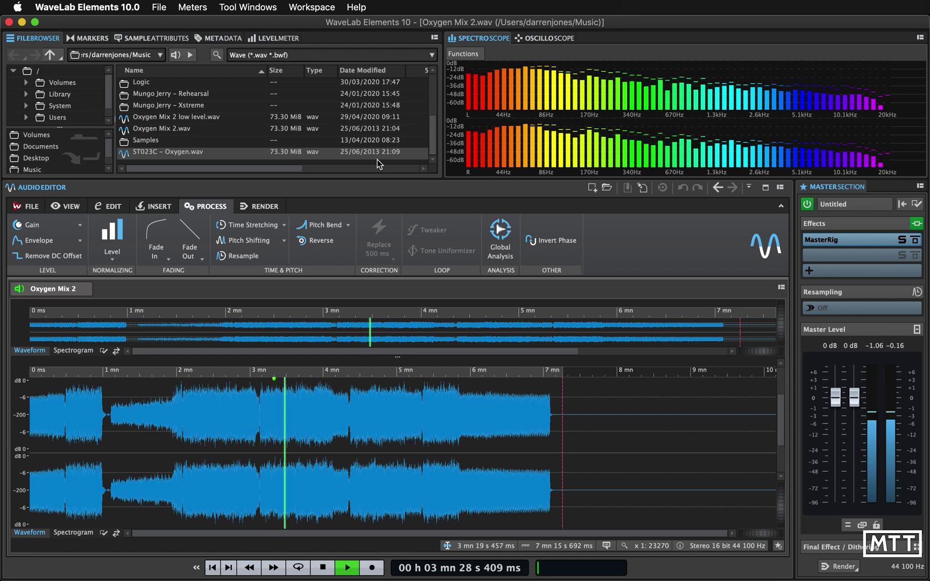
{"action": "key", "text": "space"}
{"action": "left_click", "coordinate": [147, 332]}
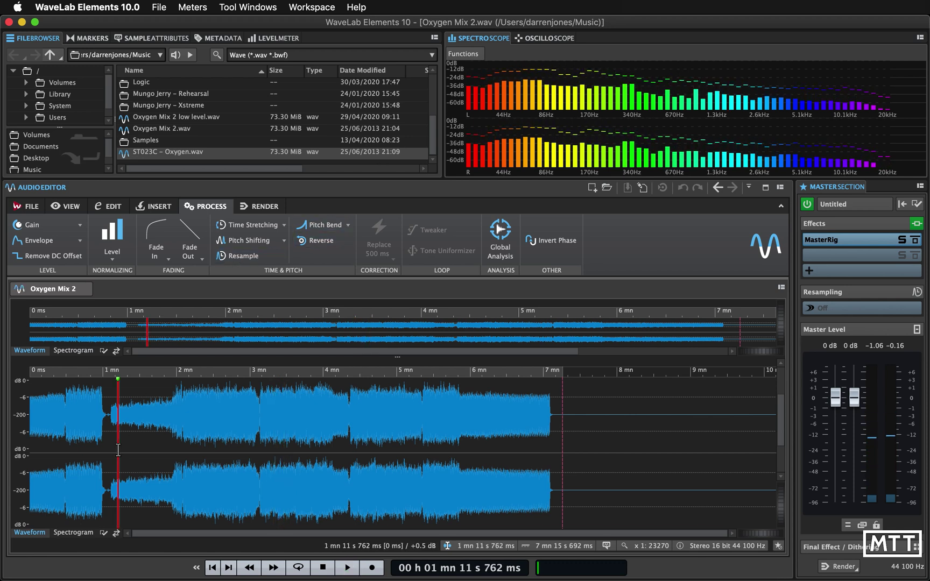
{"action": "key", "text": "space"}
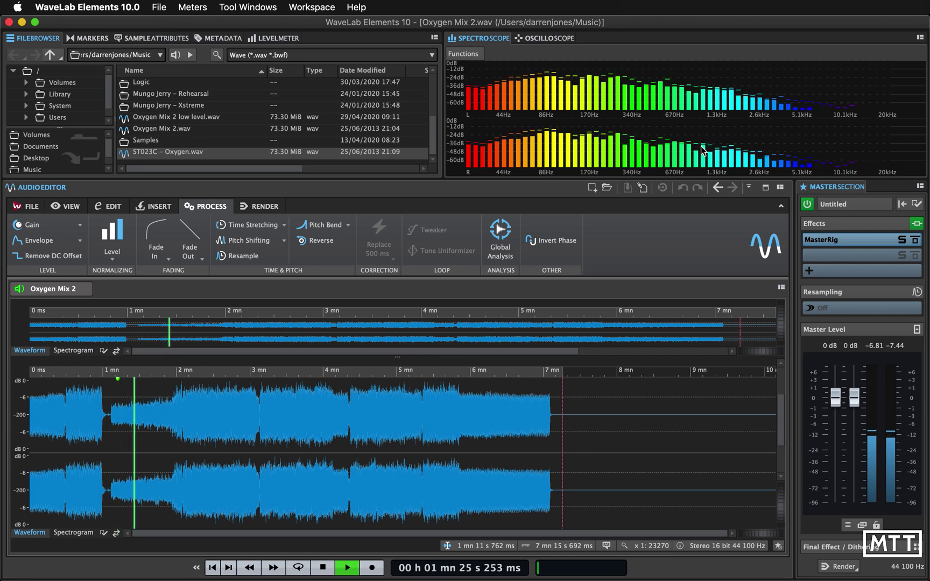
{"action": "key", "text": "space"}
{"action": "left_click", "coordinate": [186, 459]}
{"action": "key", "text": "space"}
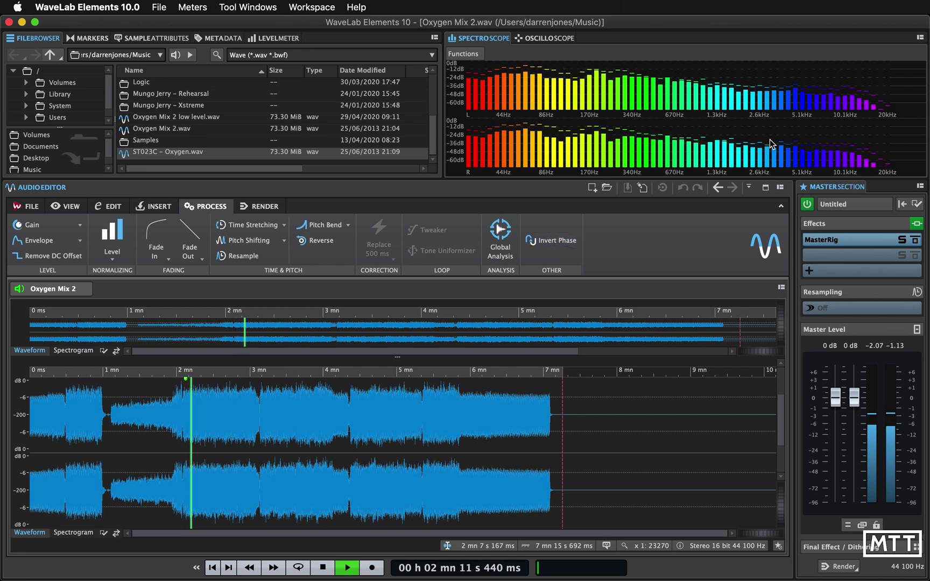
{"action": "key", "text": "space"}
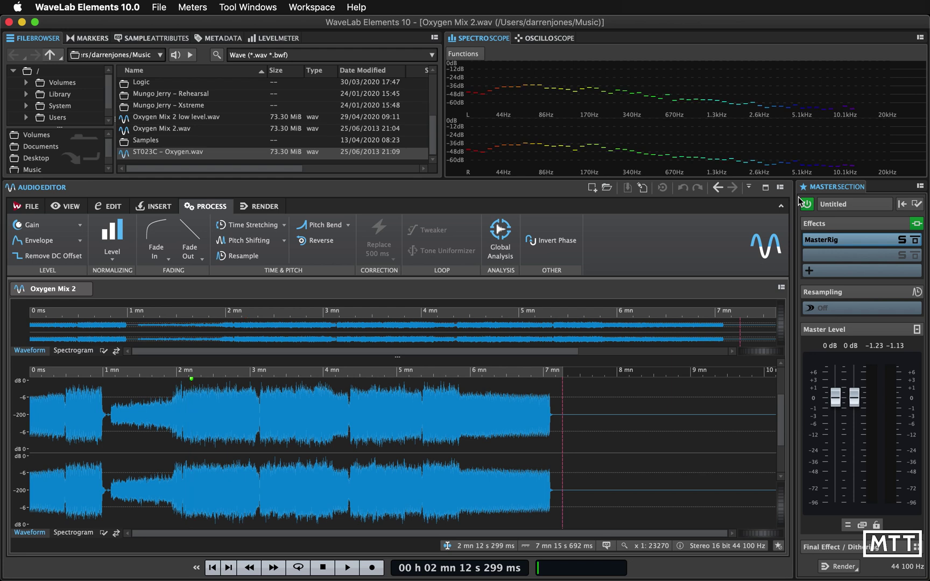
Step: Bypass the Master Section and its effects chain, then re-enable the effects to compare
{"action": "mouse_move", "coordinate": [839, 245]}
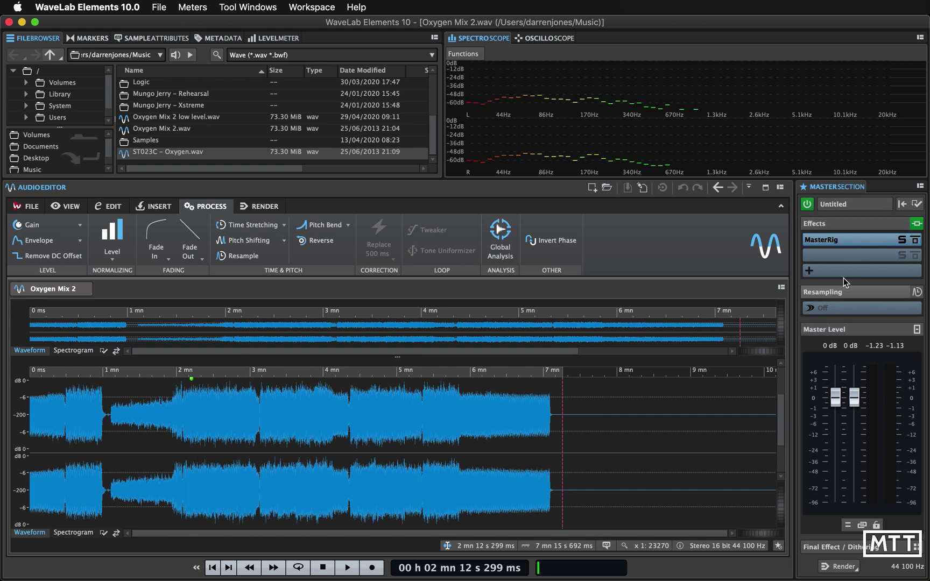
{"action": "left_click", "coordinate": [809, 206]}
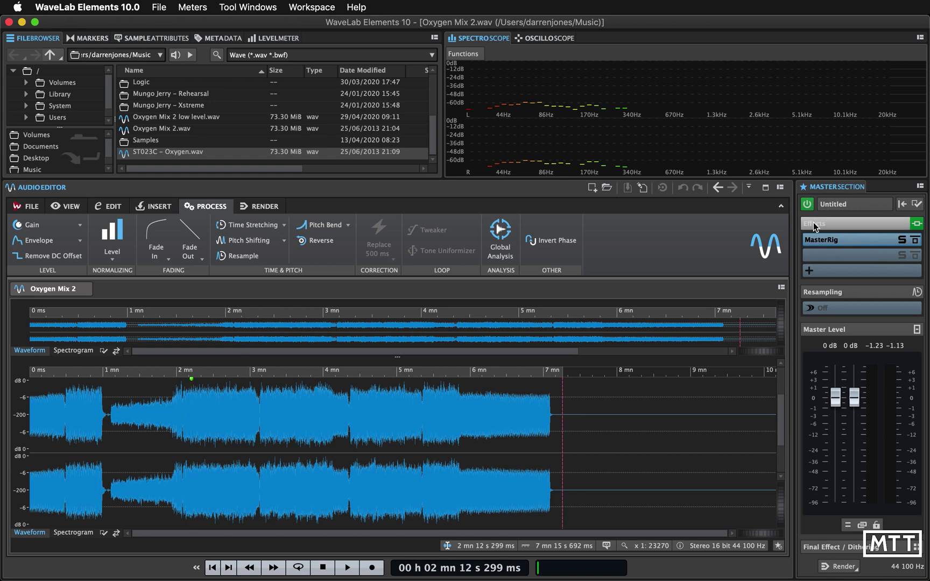
{"action": "left_click", "coordinate": [818, 226]}
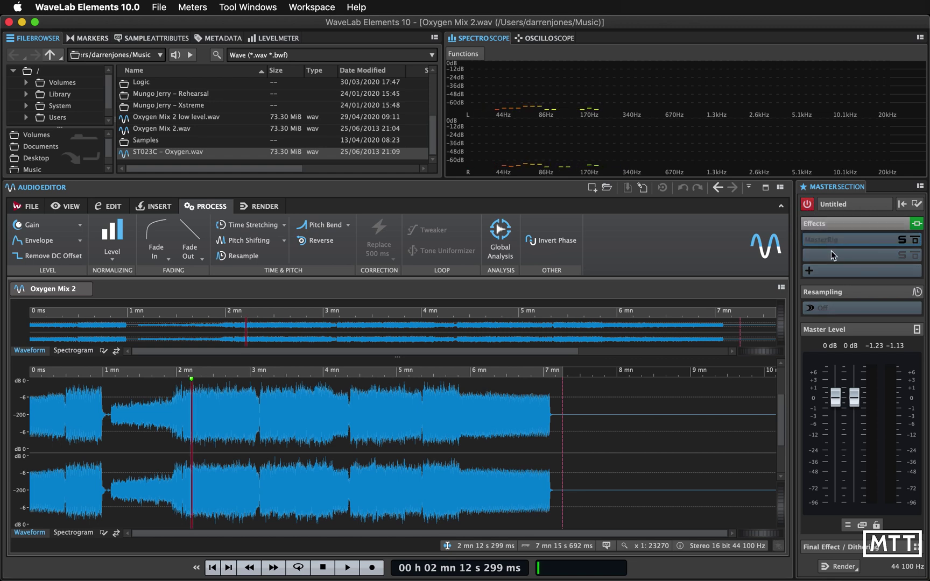
{"action": "left_click", "coordinate": [816, 223]}
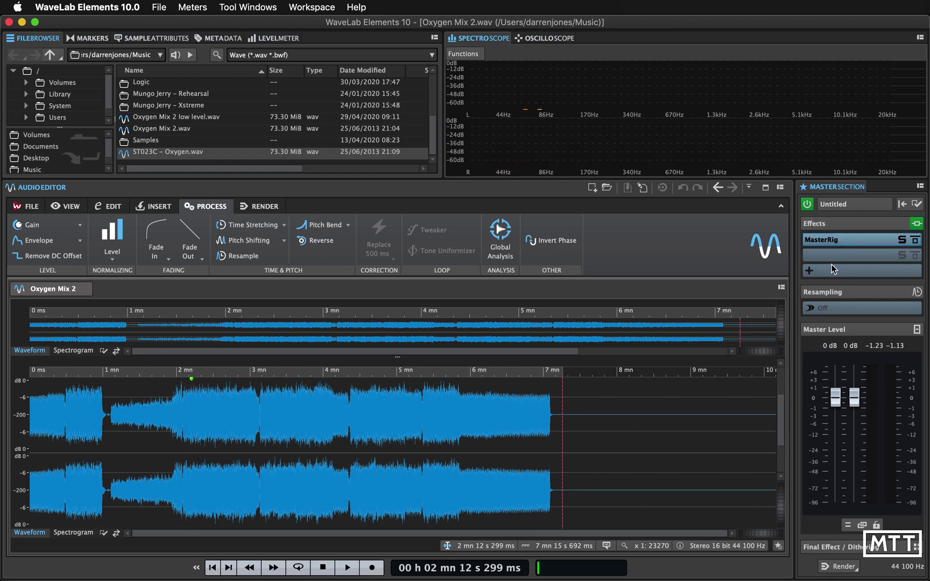
Step: Bring up the MasterRig window showing Equalizer A and reposition it
{"action": "mouse_move", "coordinate": [824, 242]}
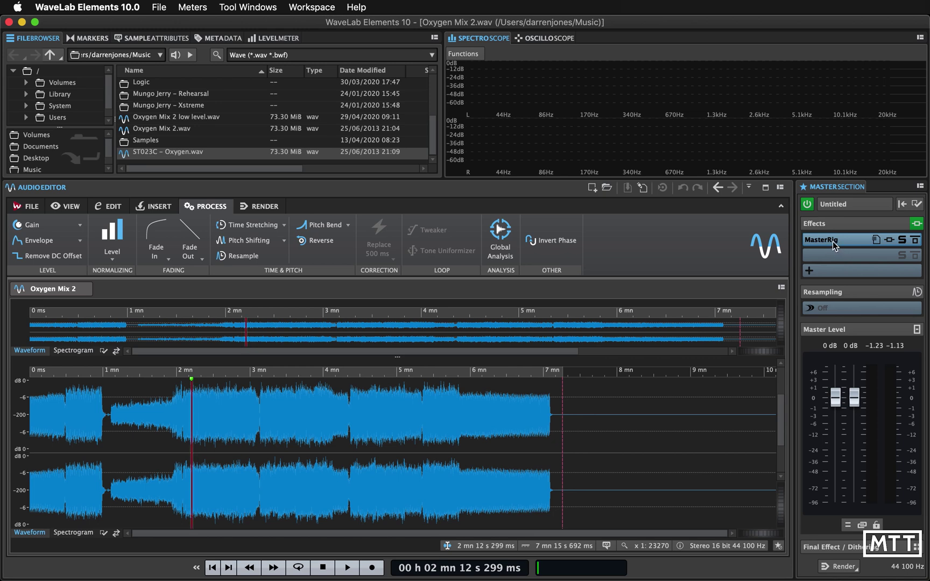
{"action": "left_click", "coordinate": [834, 245]}
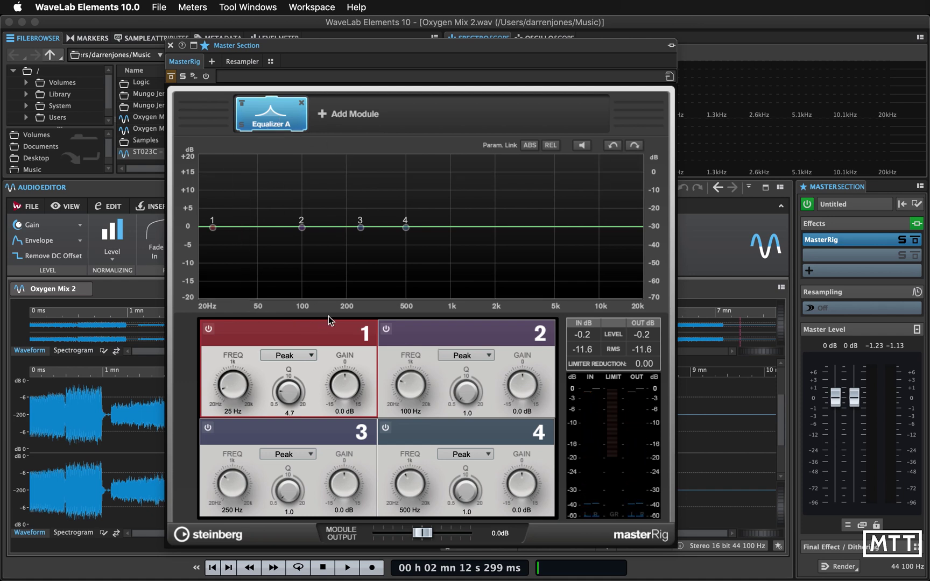
{"action": "mouse_move", "coordinate": [353, 46]}
{"action": "left_mouse_down"}
{"action": "mouse_move", "coordinate": [376, 27]}
{"action": "mouse_move", "coordinate": [367, 39]}
{"action": "left_mouse_up"}
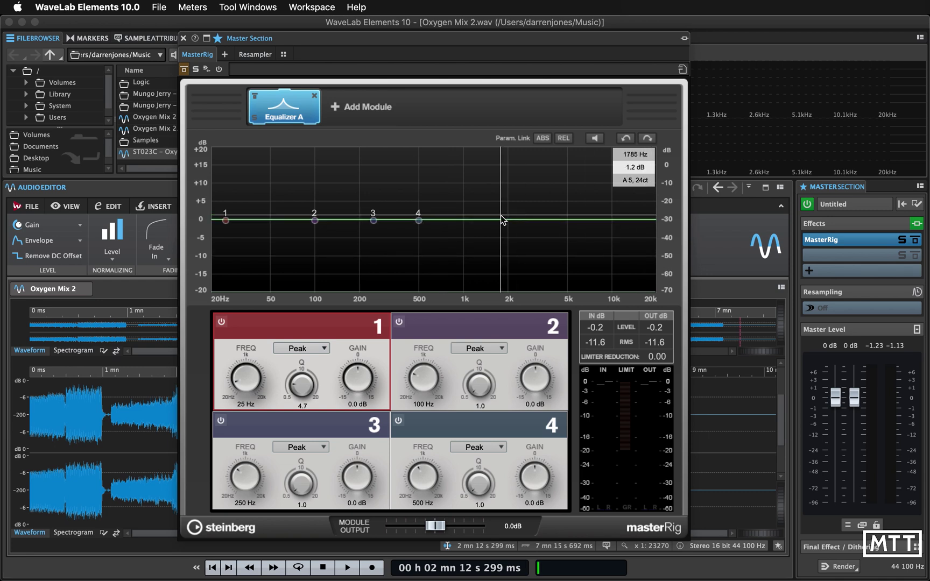
Step: Make Equalizer A band 4 a High Shelf at 5.27 kHz boosting 2.6 dB
{"action": "left_click", "coordinate": [483, 451]}
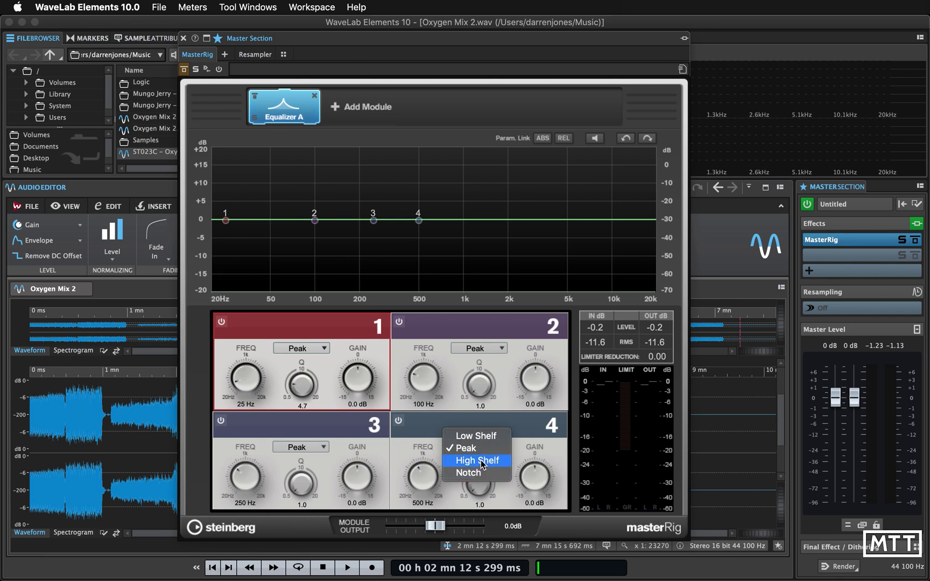
{"action": "left_click", "coordinate": [480, 461]}
{"action": "left_click_drag", "start_coordinate": [419, 222], "coordinate": [572, 215]}
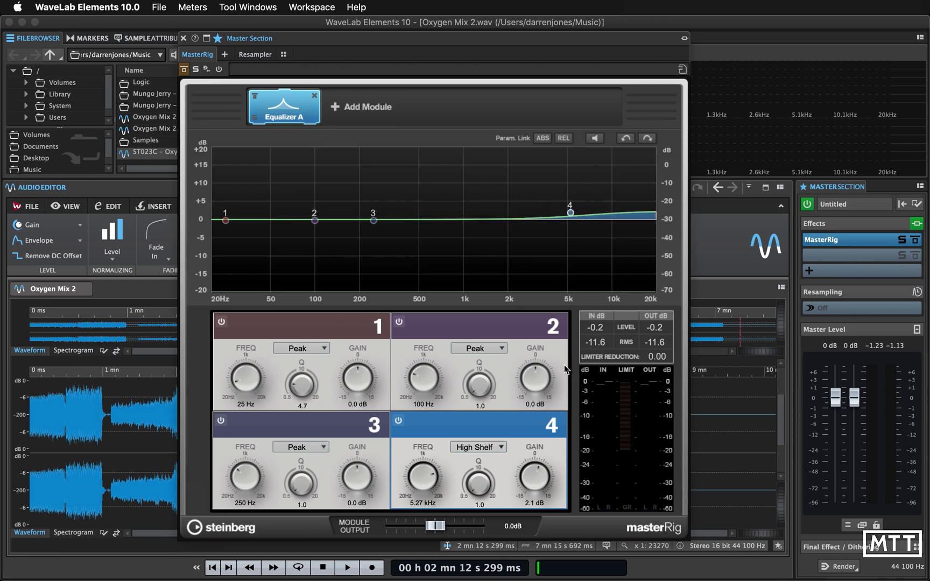
{"action": "left_click_drag", "start_coordinate": [533, 478], "coordinate": [529, 474]}
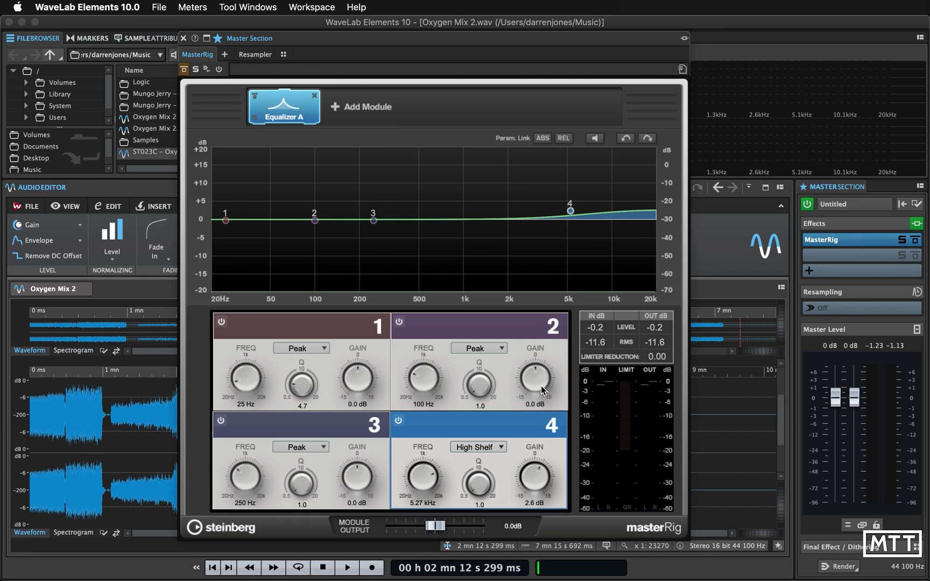
Step: During playback, set band 4's shelf gain to 2.6 dB, A/B it, and leave it off
{"action": "key", "text": "space"}
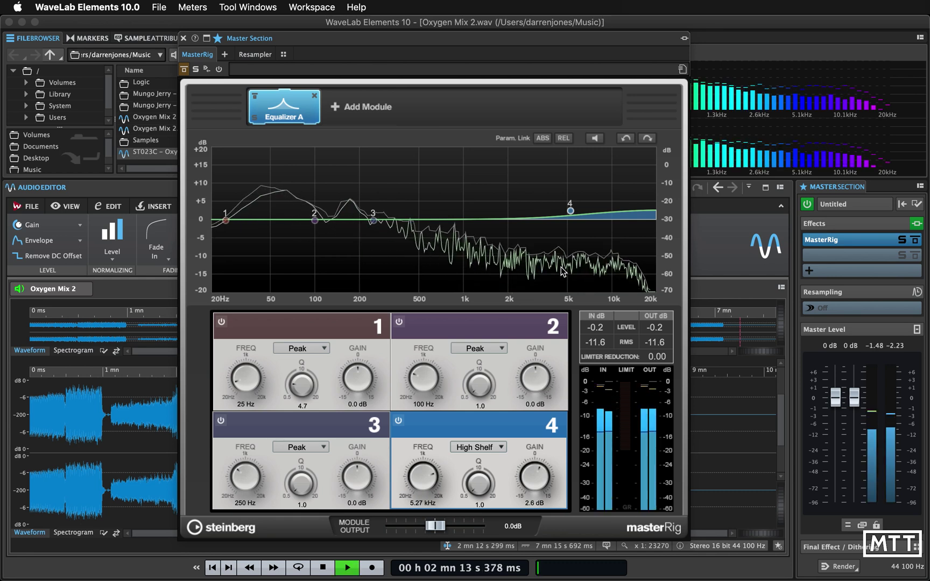
{"action": "left_click", "coordinate": [398, 421]}
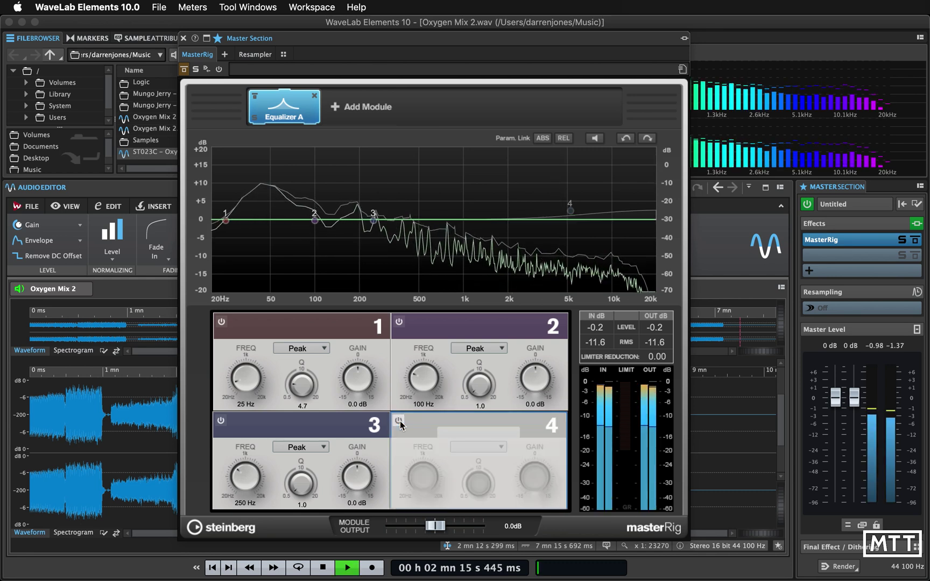
{"action": "left_click", "coordinate": [399, 422]}
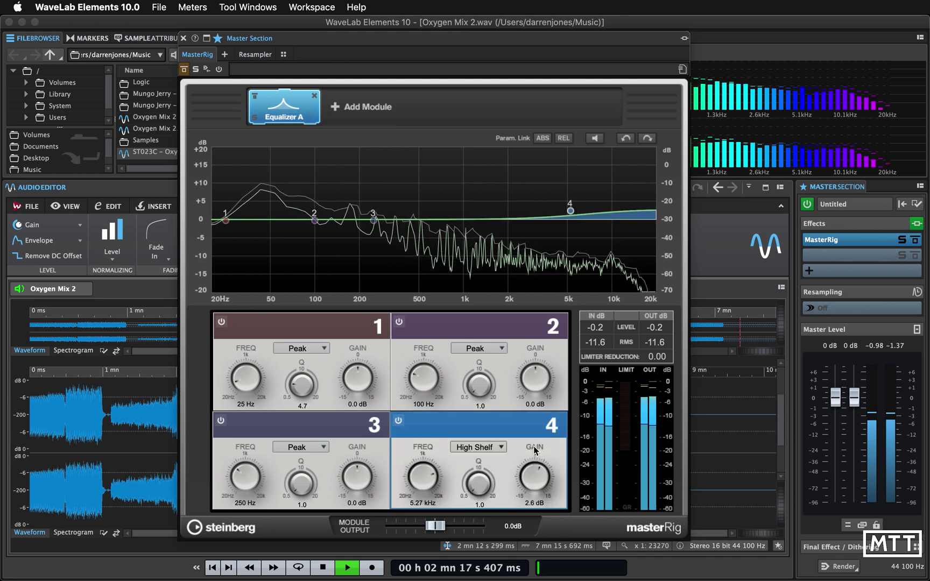
{"action": "left_click_drag", "start_coordinate": [526, 480], "coordinate": [529, 476]}
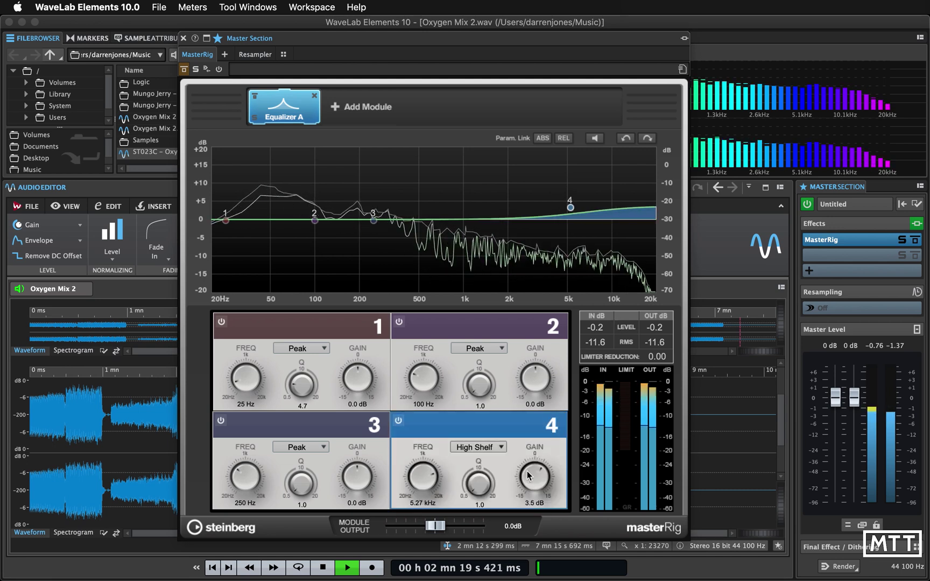
{"action": "left_click", "coordinate": [399, 421]}
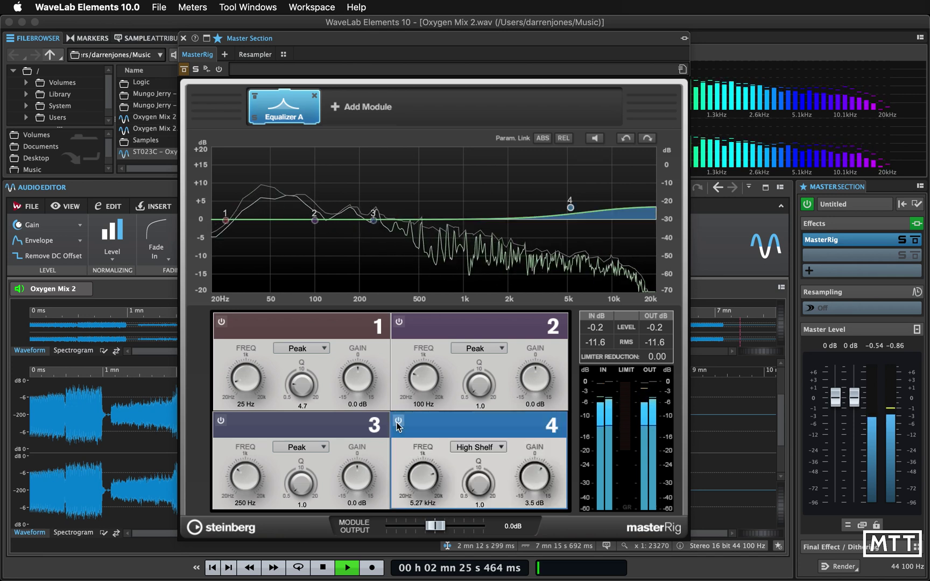
{"action": "left_click", "coordinate": [399, 422]}
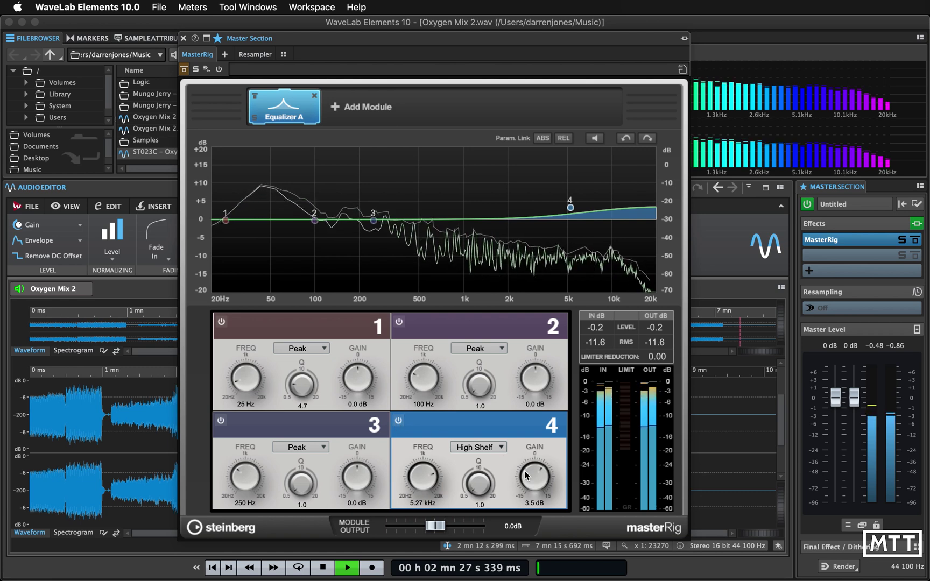
{"action": "scroll", "coordinate": [524, 478], "scroll_direction": "down", "scroll_amount": 3}
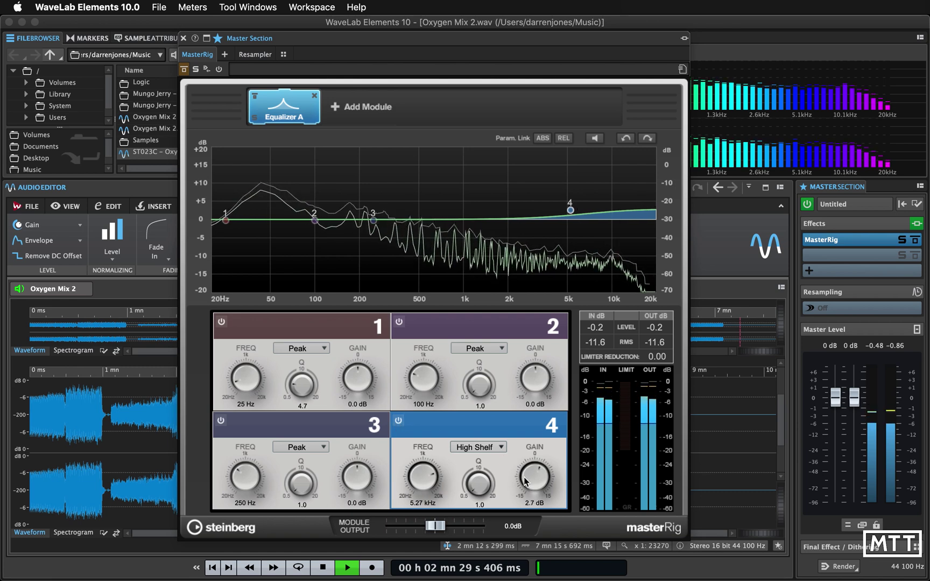
{"action": "left_click", "coordinate": [398, 421]}
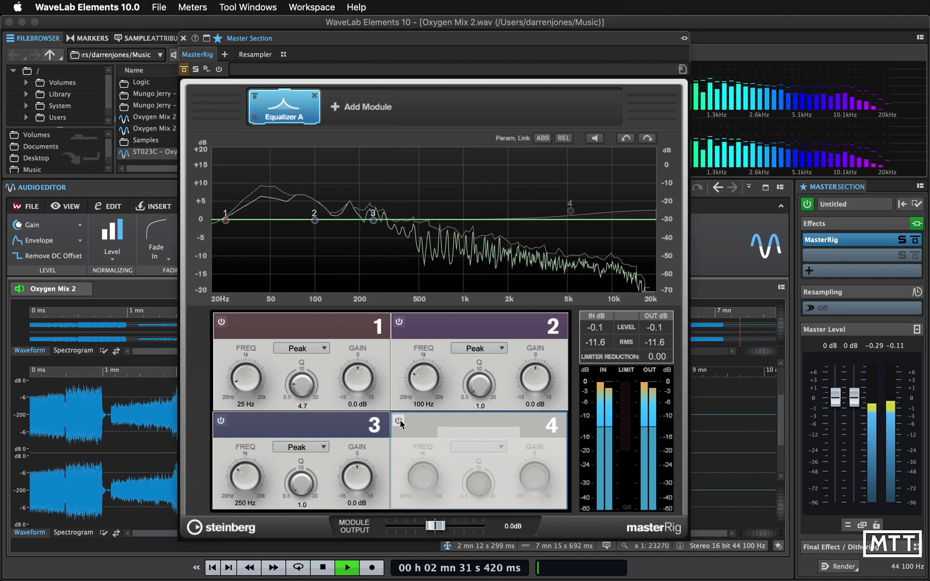
{"action": "left_click", "coordinate": [399, 421]}
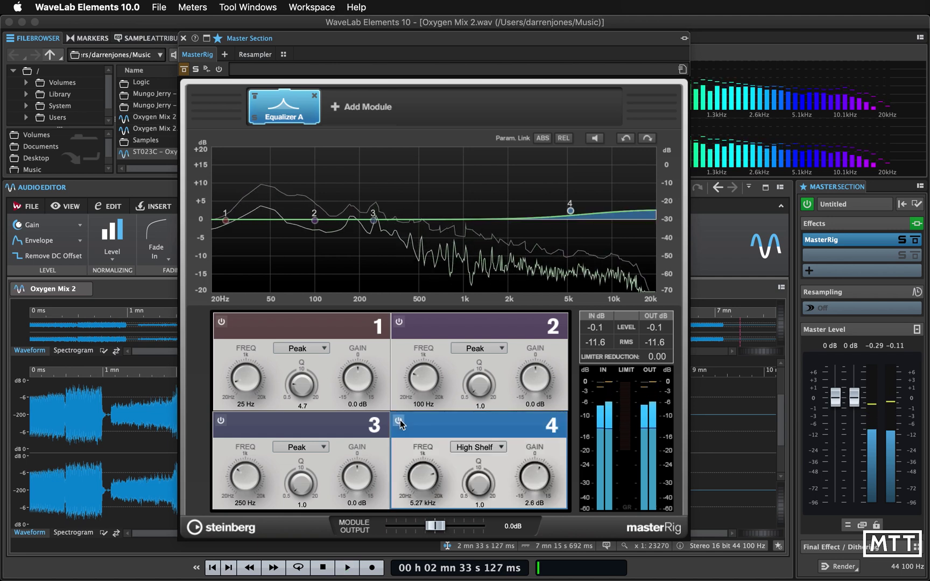
{"action": "left_click", "coordinate": [398, 422]}
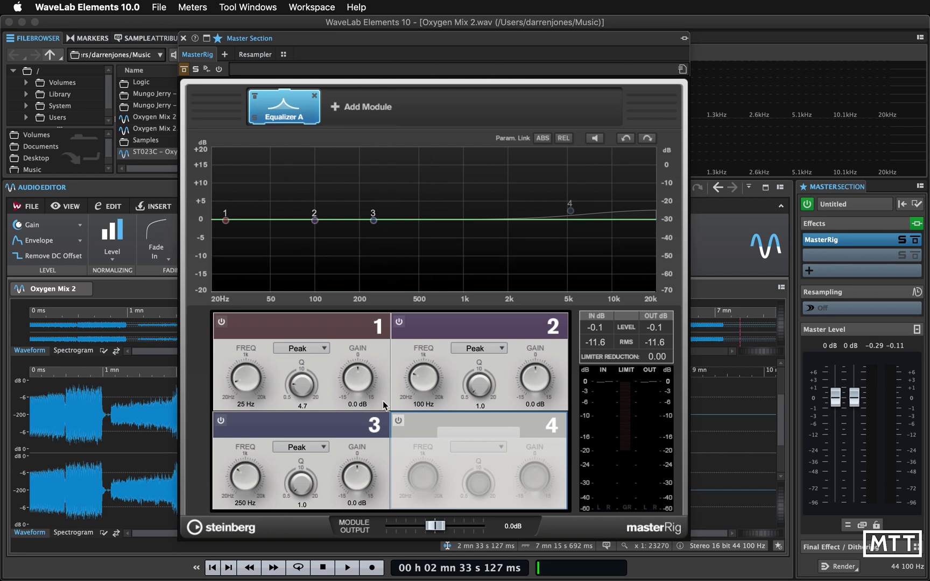
Step: Re-enable band 4's 2.6 dB high shelf and play the track briefly
{"action": "left_click", "coordinate": [398, 421]}
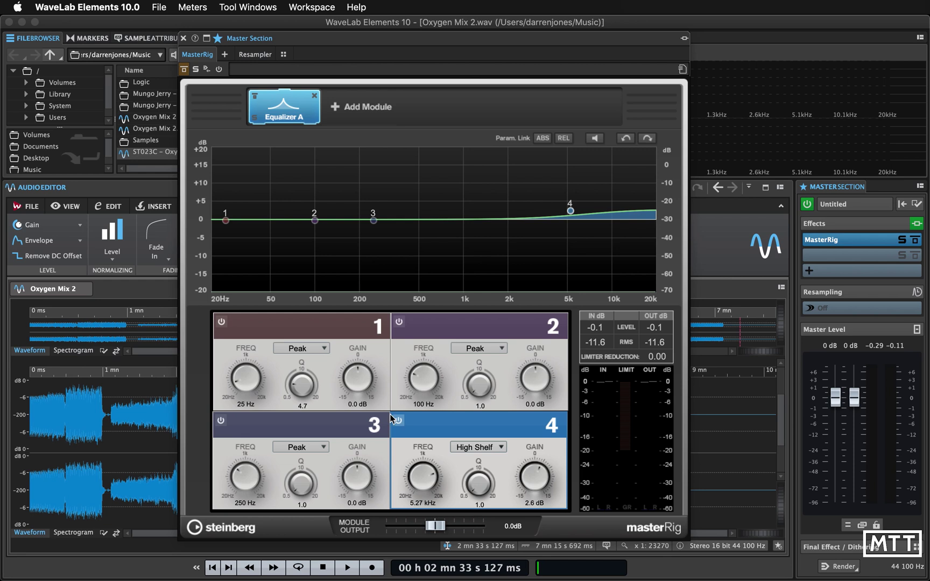
{"action": "key", "text": "space"}
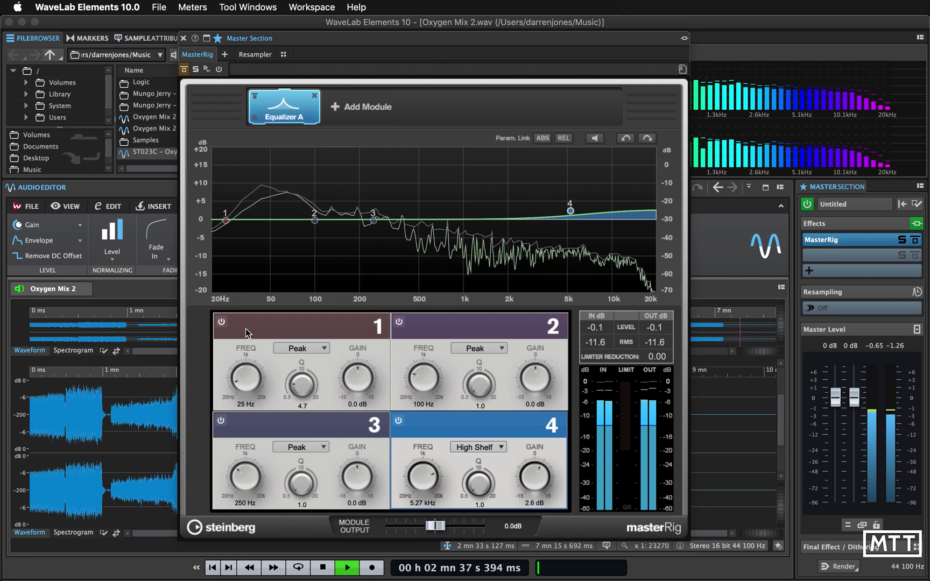
{"action": "key", "text": "space"}
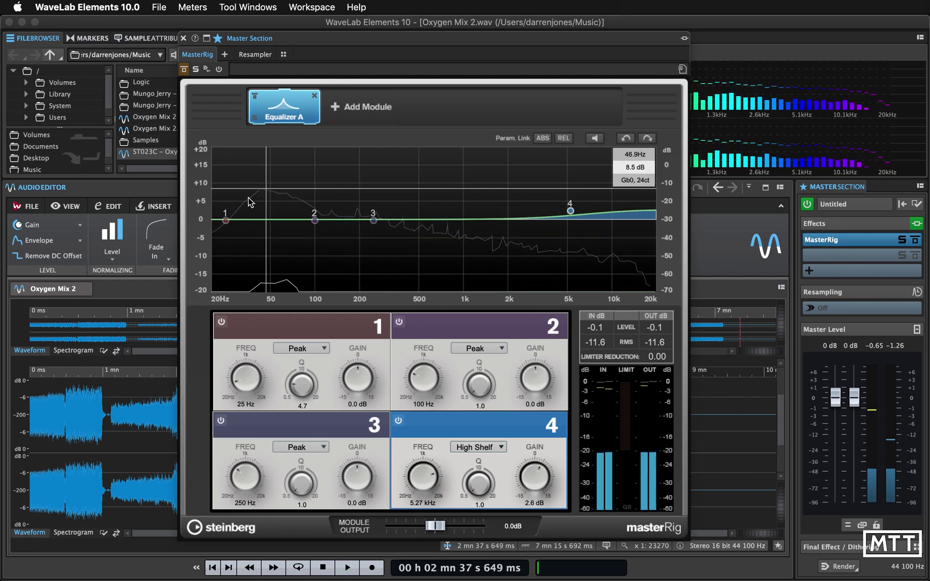
Step: Boost band 1 by 2.7 dB at 46 Hz and A/B it during playback
{"action": "left_click_drag", "start_coordinate": [226, 219], "coordinate": [265, 213]}
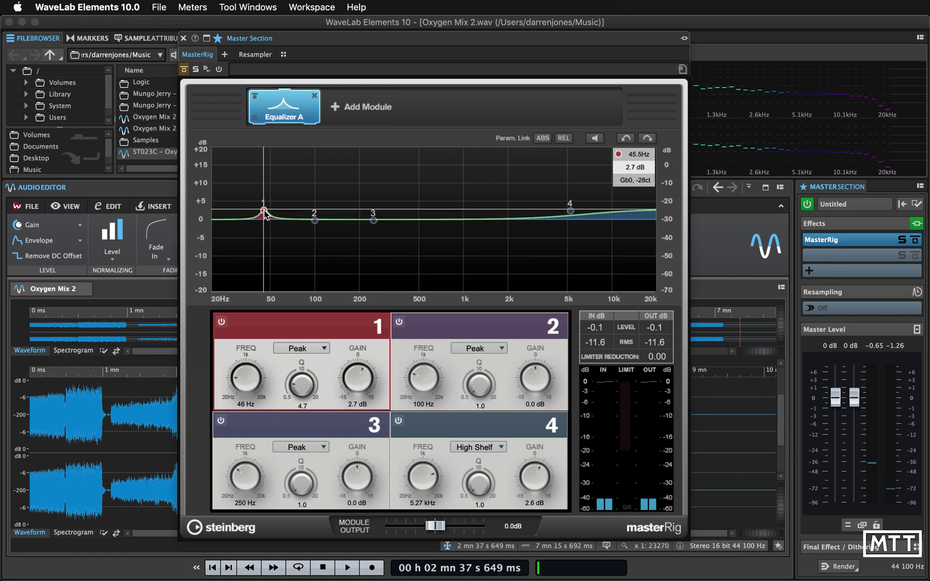
{"action": "key", "text": "space"}
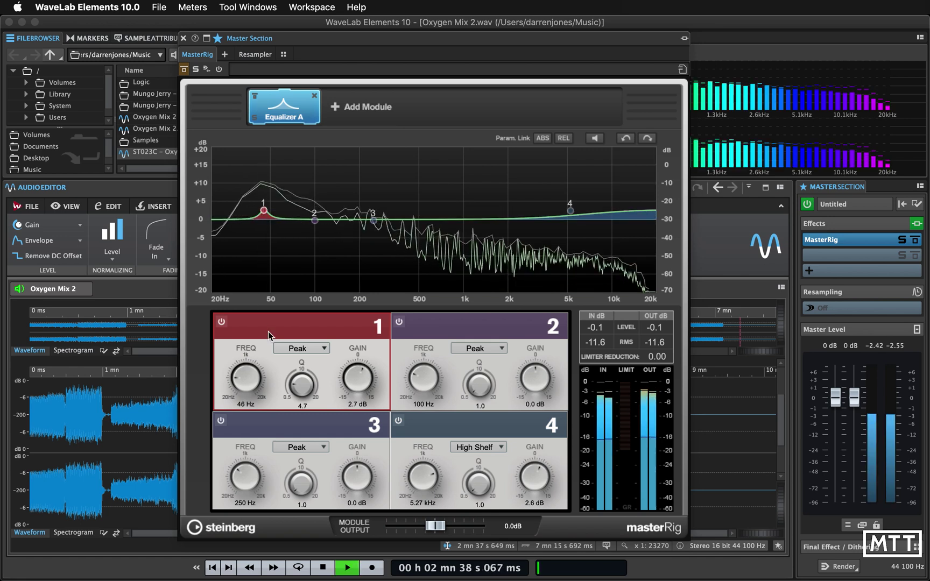
{"action": "left_click", "coordinate": [222, 321]}
{"action": "left_click", "coordinate": [222, 321]}
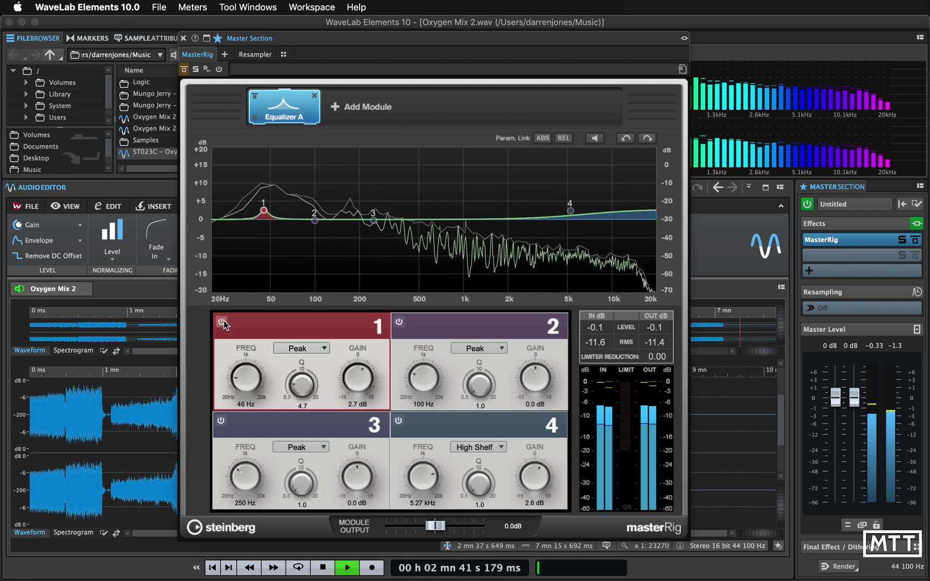
{"action": "left_click", "coordinate": [222, 321]}
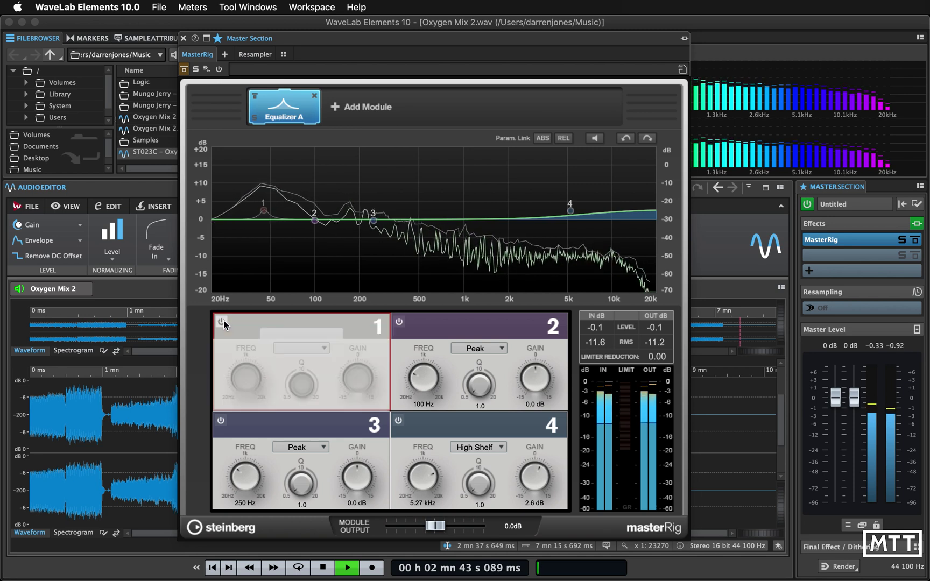
{"action": "left_click", "coordinate": [222, 322]}
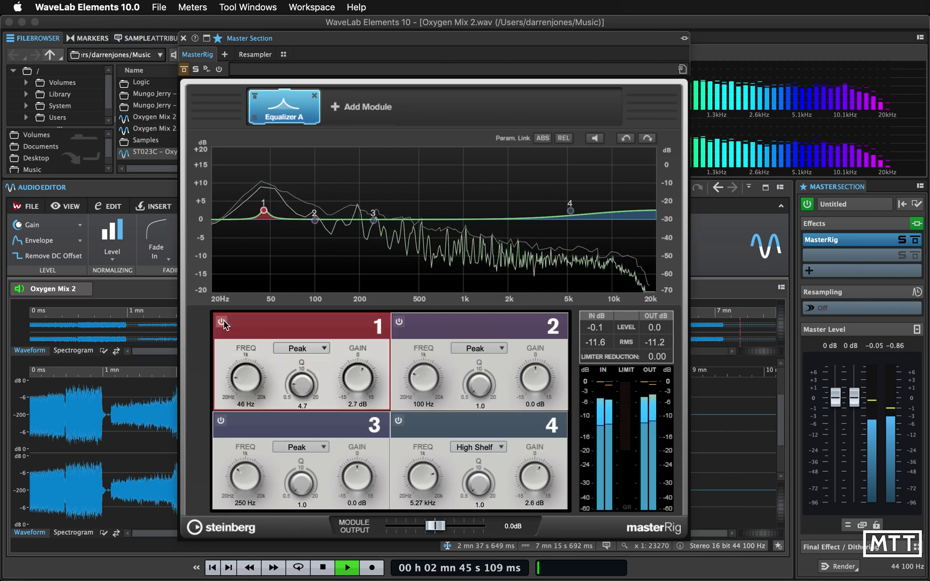
Step: Stop playback and toggle band 1 off and on, leaving the 46 Hz boost active
{"action": "key", "text": "space"}
{"action": "left_click", "coordinate": [222, 321]}
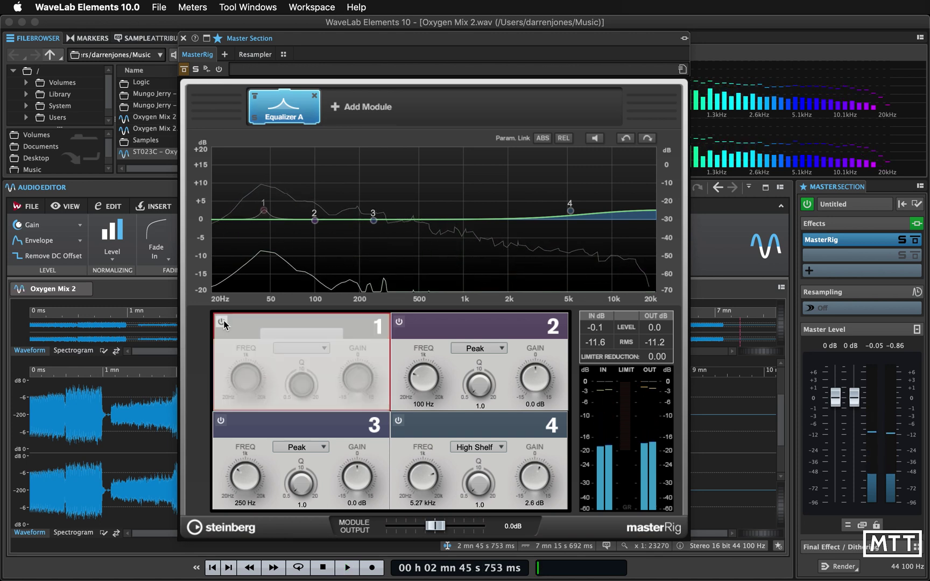
{"action": "left_click", "coordinate": [223, 322]}
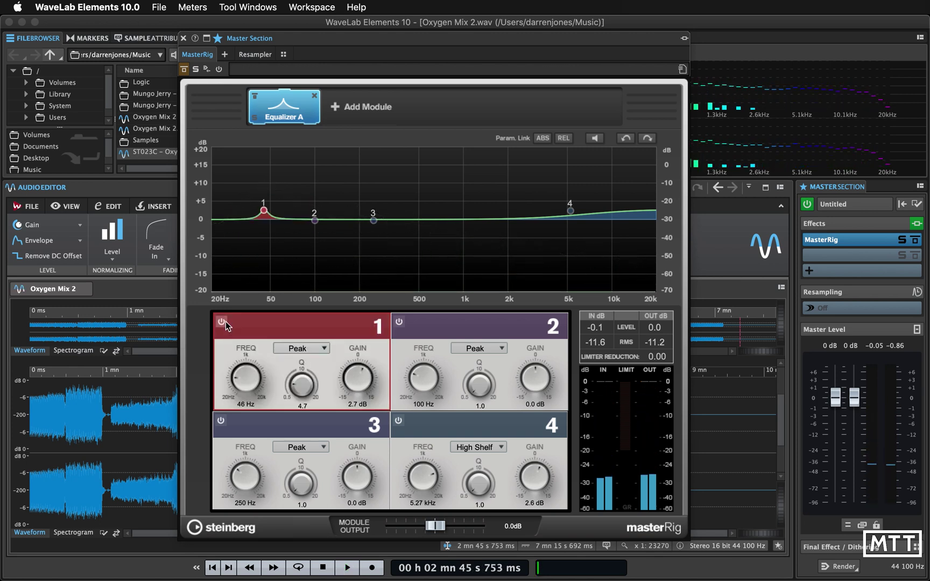
{"action": "left_click", "coordinate": [223, 322]}
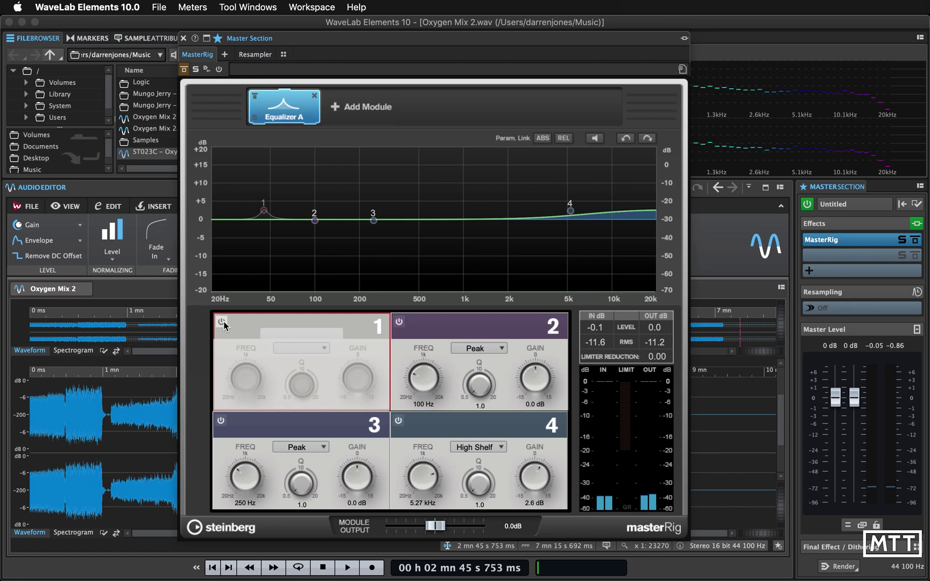
{"action": "left_click", "coordinate": [223, 321]}
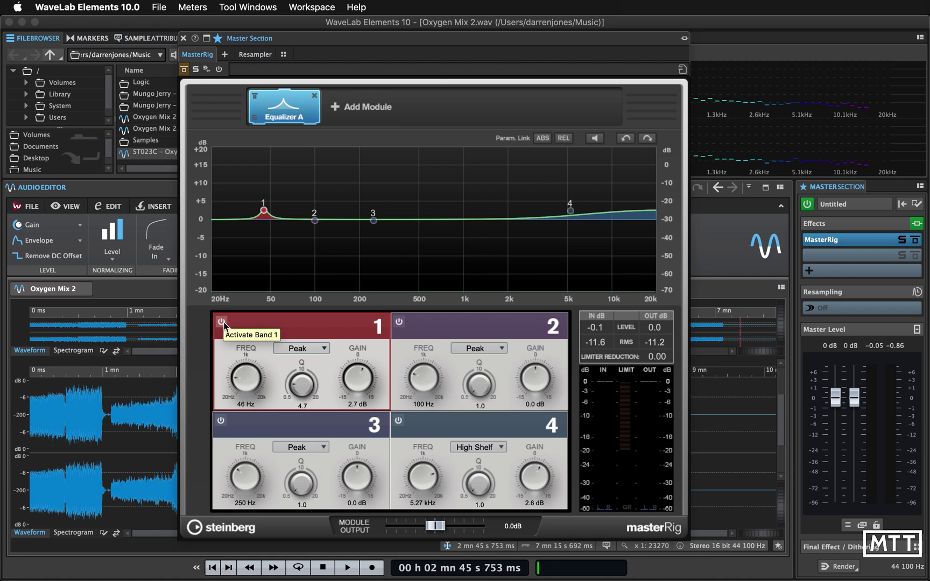
Step: Cut EQ band 3 by 1.8 dB near 949 Hz
{"action": "left_click_drag", "start_coordinate": [373, 221], "coordinate": [461, 230]}
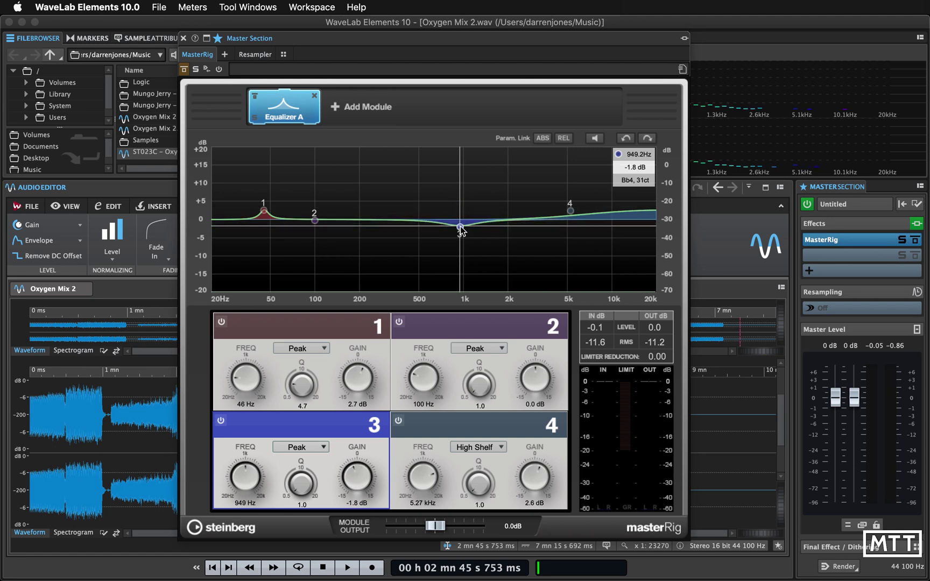
Step: Insert a Limiter after Equalizer A, confirming 0.0 dB gain, and play the track through it
{"action": "left_click", "coordinate": [338, 110]}
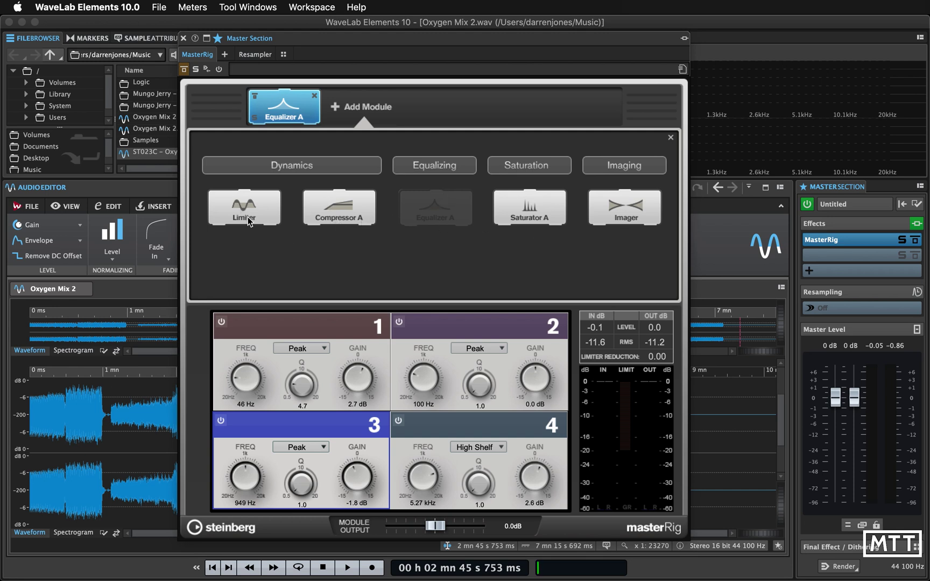
{"action": "left_click", "coordinate": [248, 217]}
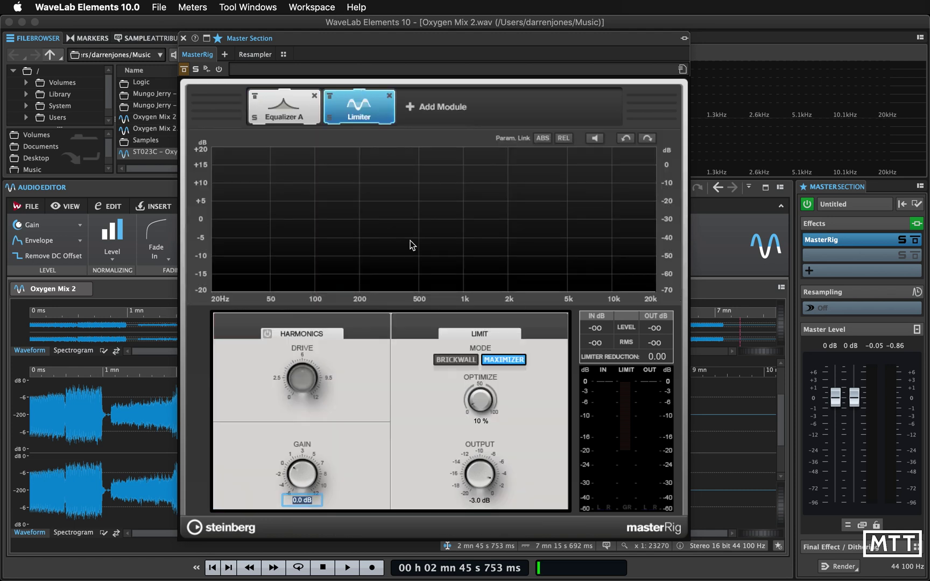
{"action": "key", "text": "Return"}
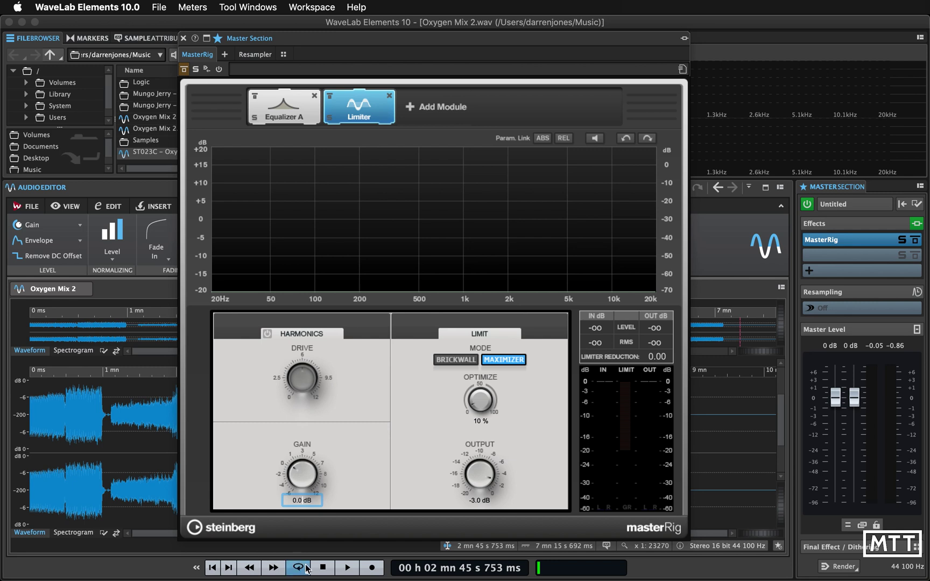
{"action": "left_click", "coordinate": [347, 568]}
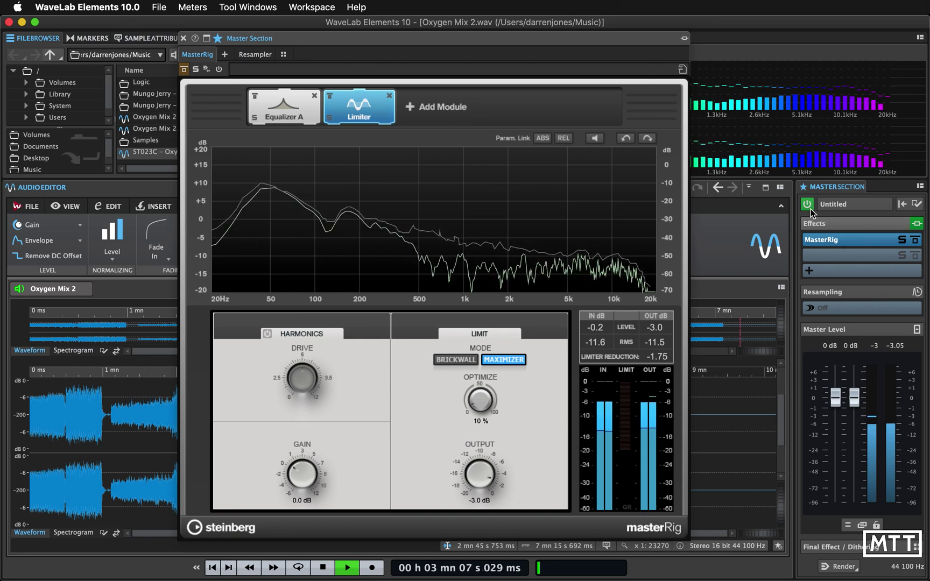
Step: Toggle the master effects bypass off and on twice during playback, then stop playback
{"action": "left_click", "coordinate": [915, 224]}
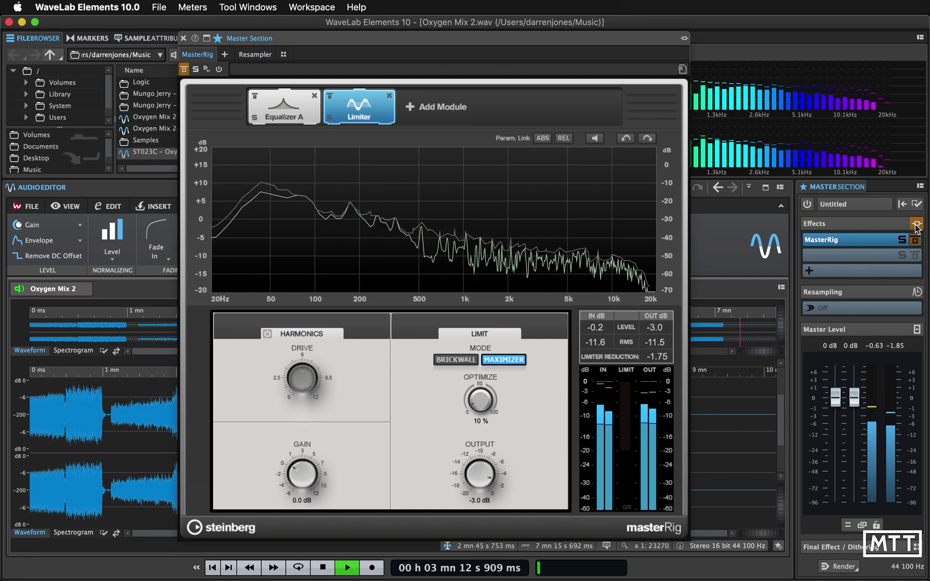
{"action": "left_click", "coordinate": [916, 223]}
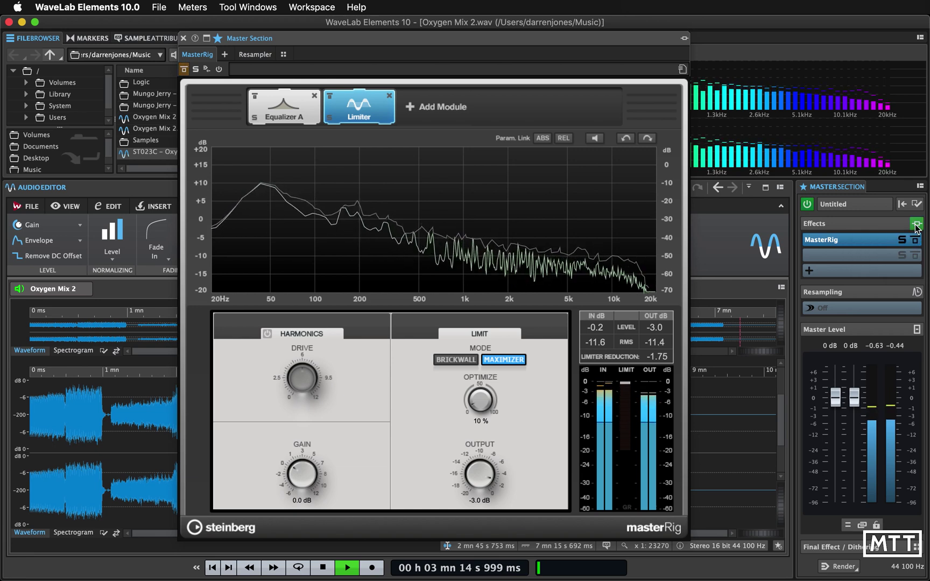
{"action": "left_click", "coordinate": [916, 224]}
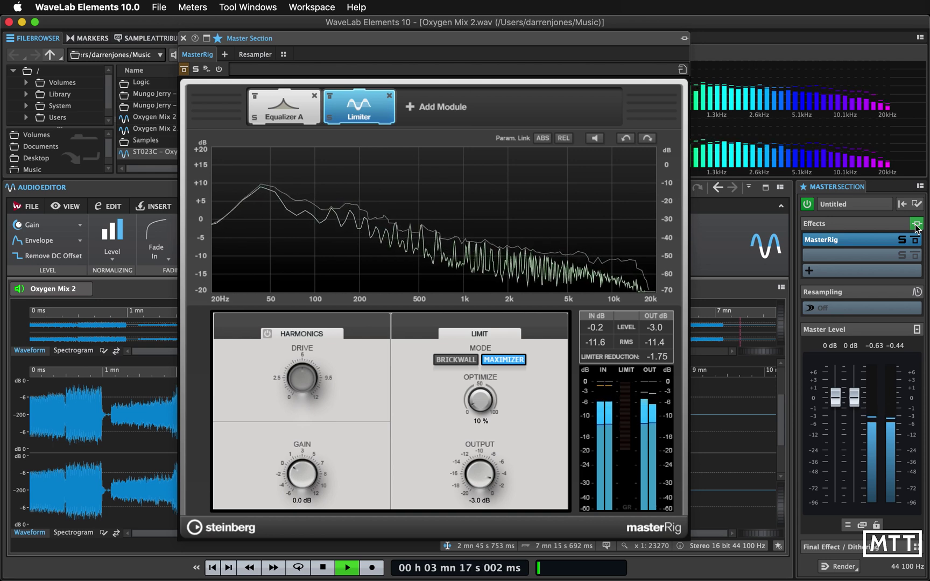
{"action": "left_click", "coordinate": [916, 224]}
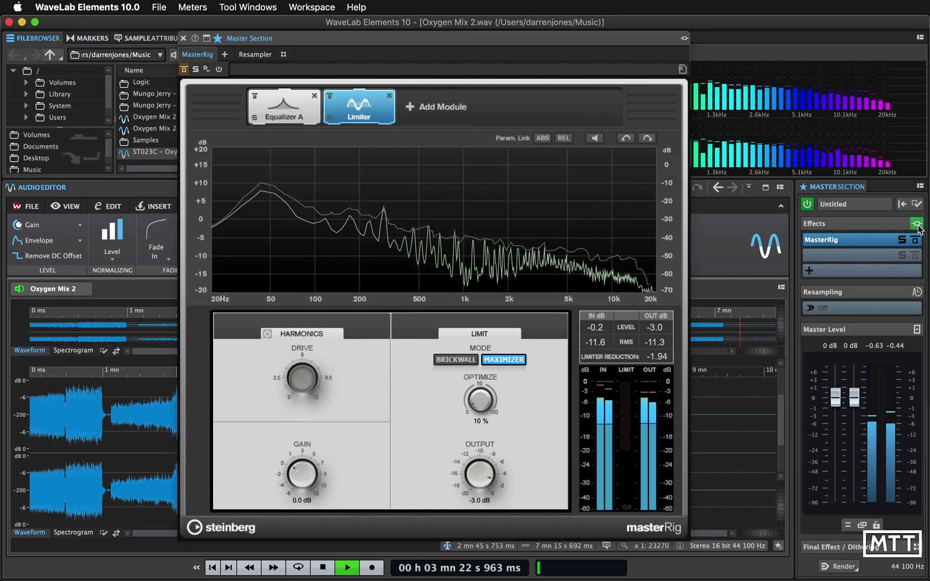
{"action": "key", "text": "space"}
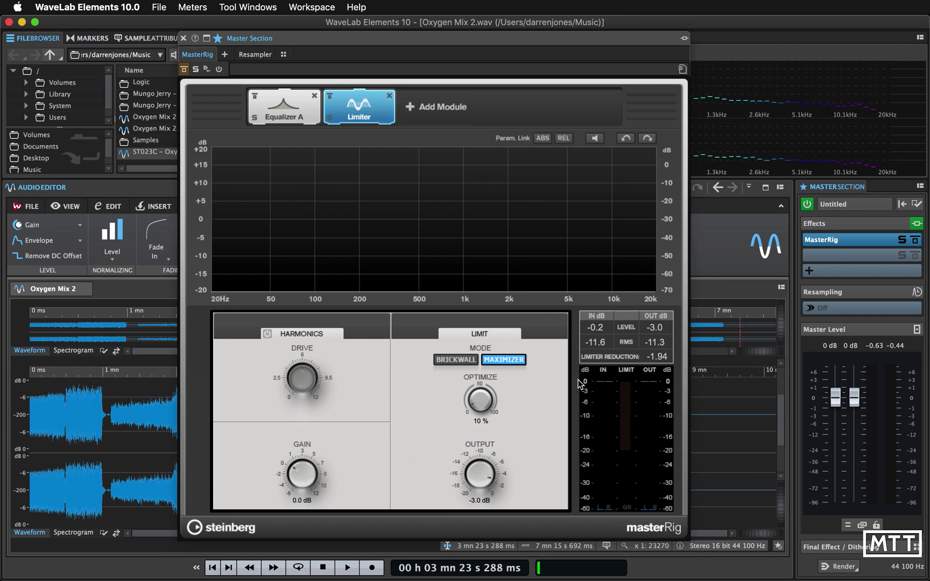
Step: Raise the Limiter's harmonics gain during playback and compare with master effects bypassed
{"action": "key", "text": "space"}
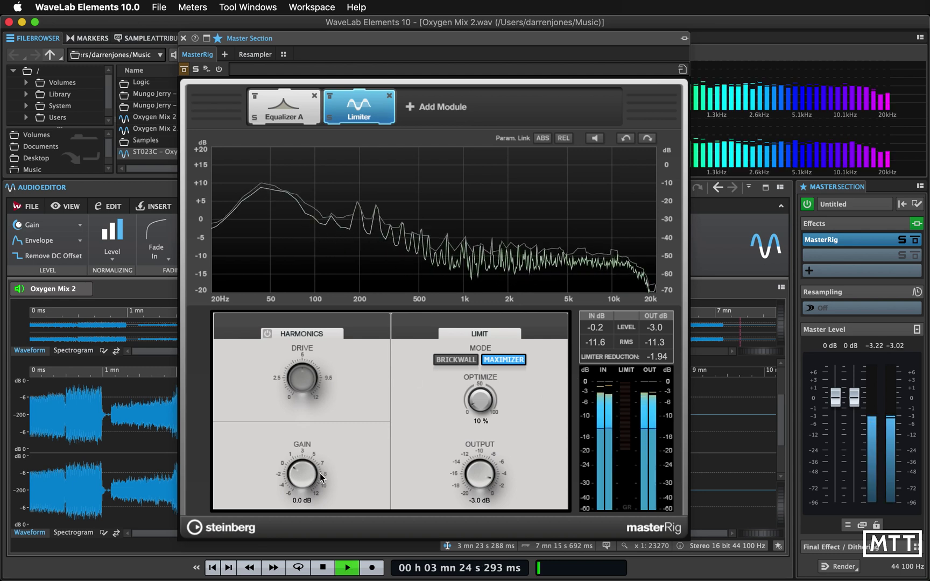
{"action": "left_click_drag", "start_coordinate": [295, 473], "coordinate": [298, 443]}
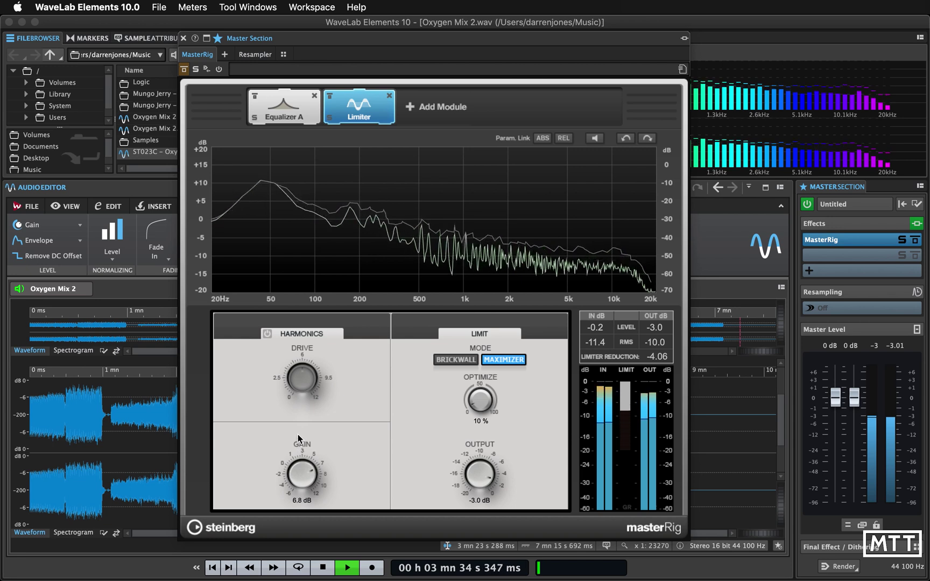
{"action": "left_click", "coordinate": [916, 224]}
{"action": "left_click", "coordinate": [917, 224]}
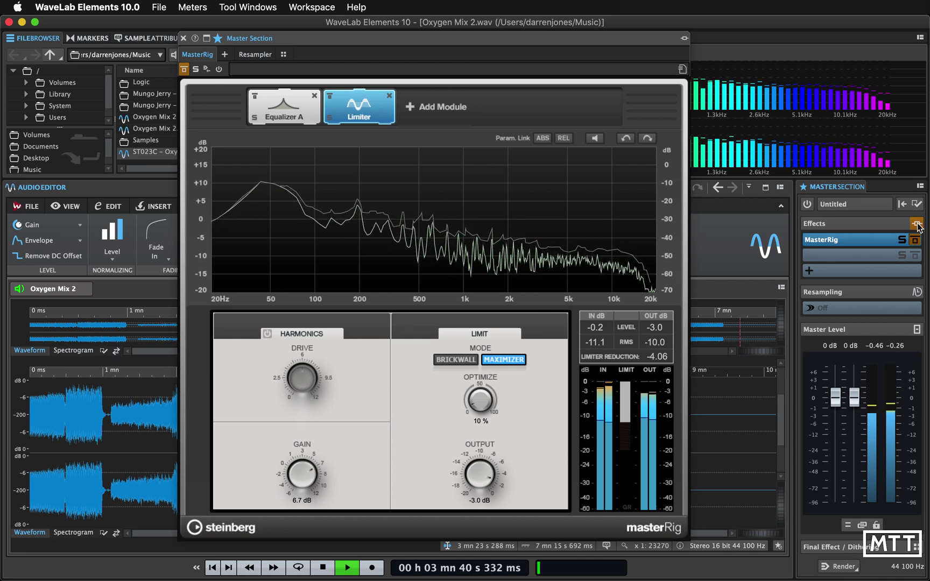
{"action": "left_click", "coordinate": [917, 224]}
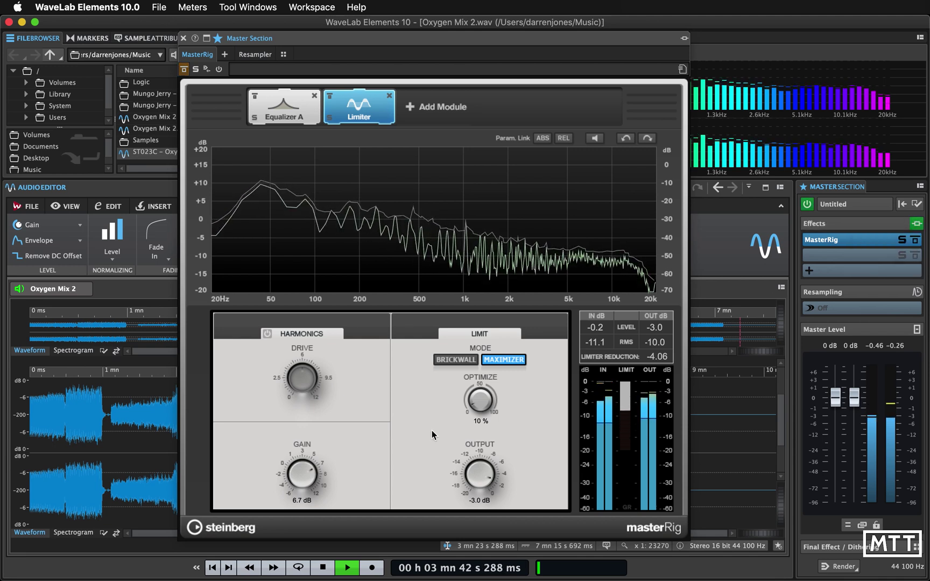
{"action": "key", "text": "space"}
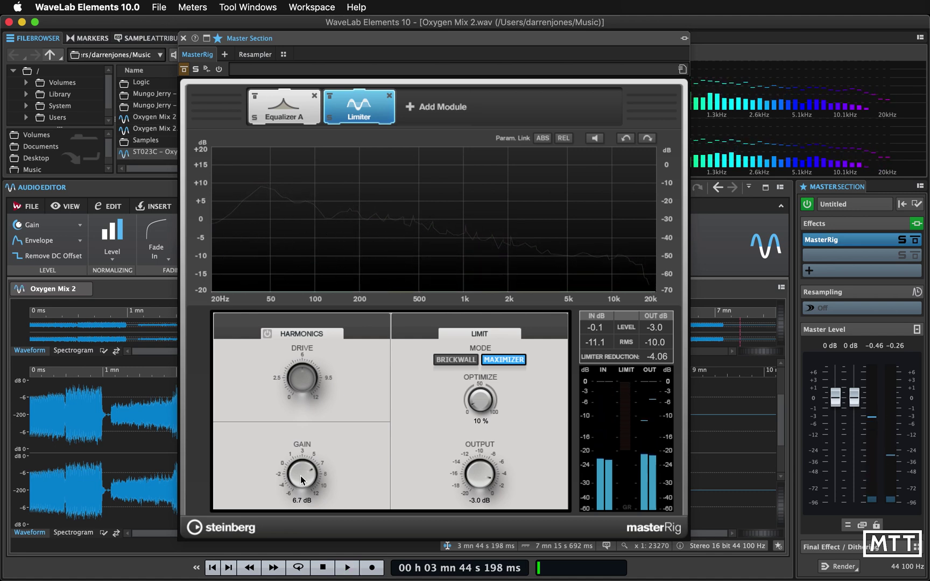
Step: Lower the Limiter's harmonics gain to 1.0 dB and audition the result
{"action": "mouse_move", "coordinate": [301, 469]}
{"action": "left_mouse_down"}
{"action": "mouse_move", "coordinate": [294, 499]}
{"action": "mouse_move", "coordinate": [298, 482]}
{"action": "left_mouse_up"}
{"action": "key", "text": "space"}
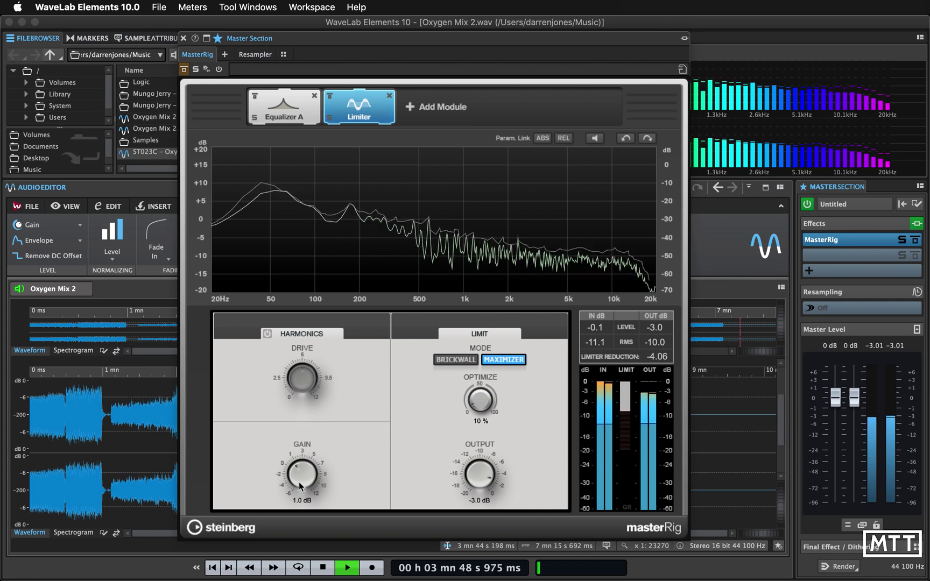
{"action": "key", "text": "space"}
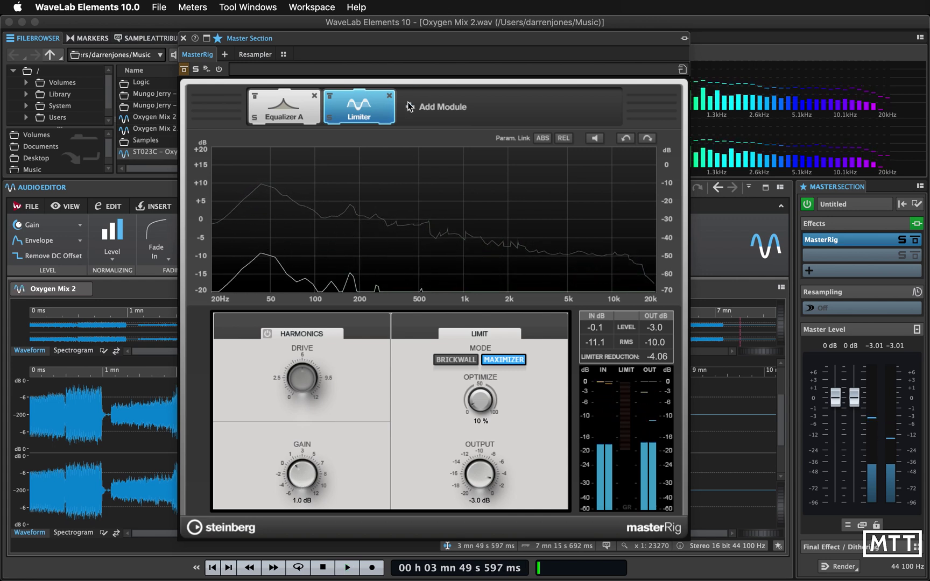
{"action": "left_click", "coordinate": [412, 107]}
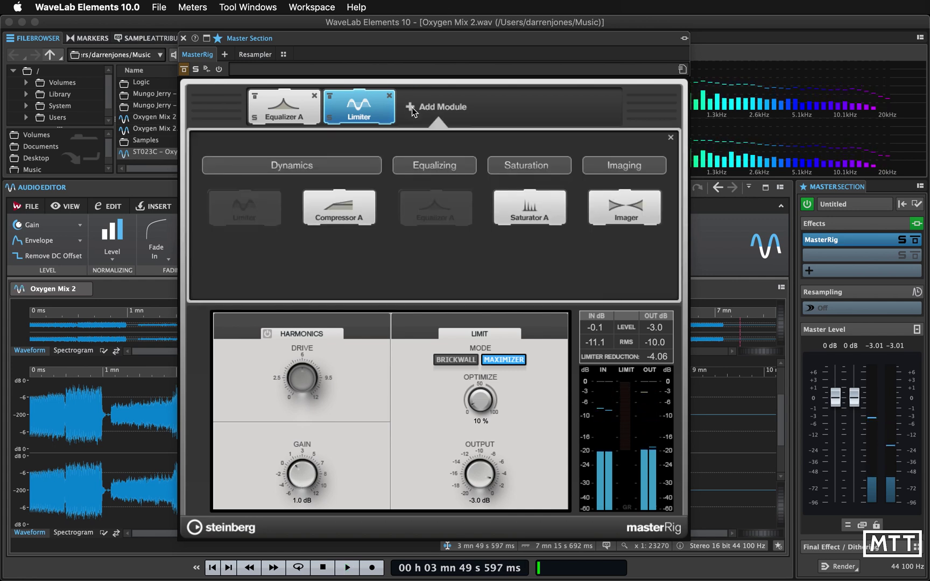
{"action": "left_click", "coordinate": [336, 214]}
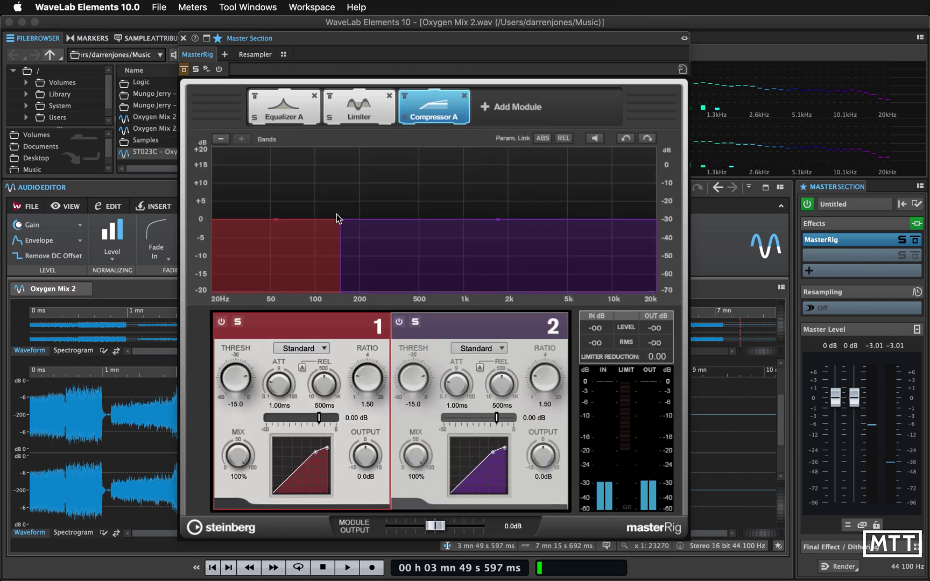
{"action": "left_click", "coordinate": [465, 95]}
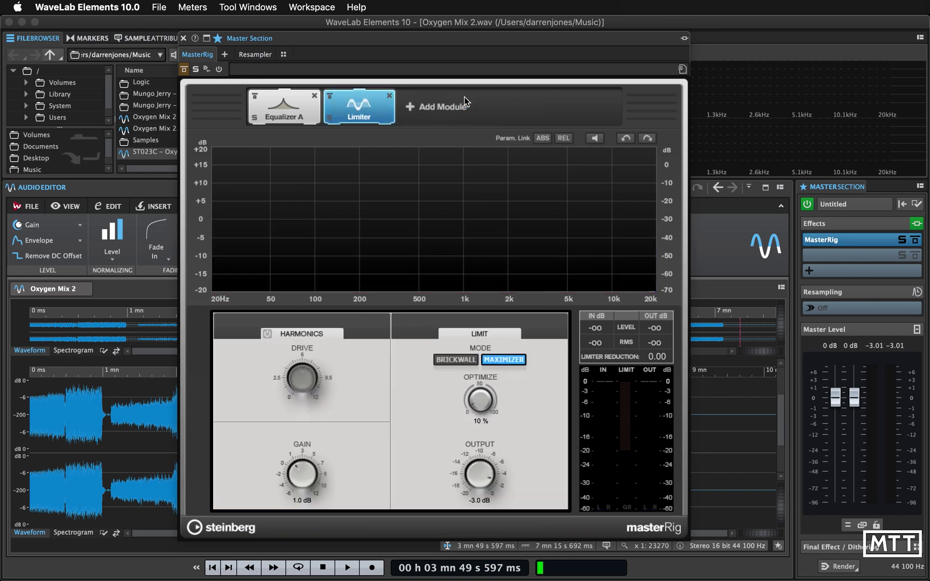
Step: Insert Saturator A from the Saturation category after the Limiter, leaving Tape mode at 50% mix
{"action": "left_click", "coordinate": [419, 107]}
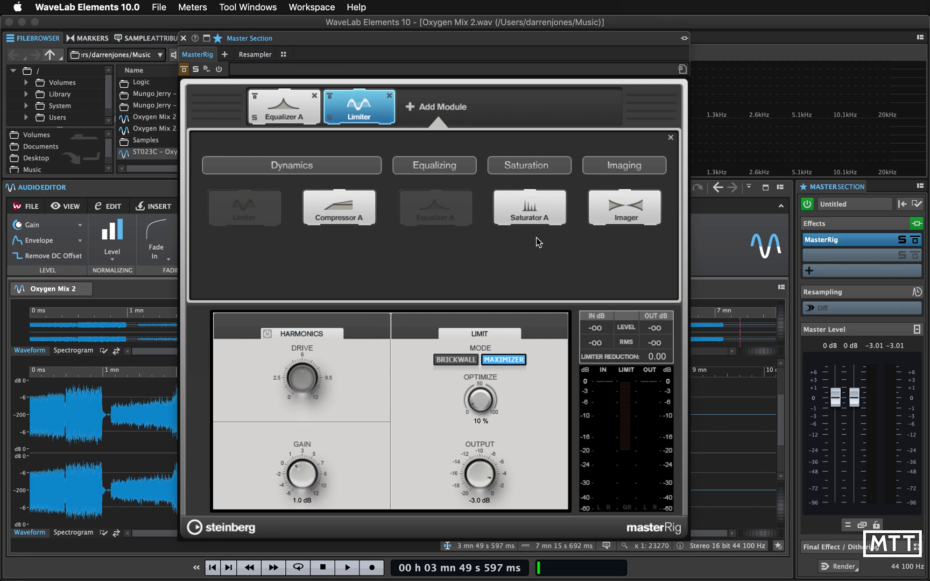
{"action": "left_click", "coordinate": [523, 214]}
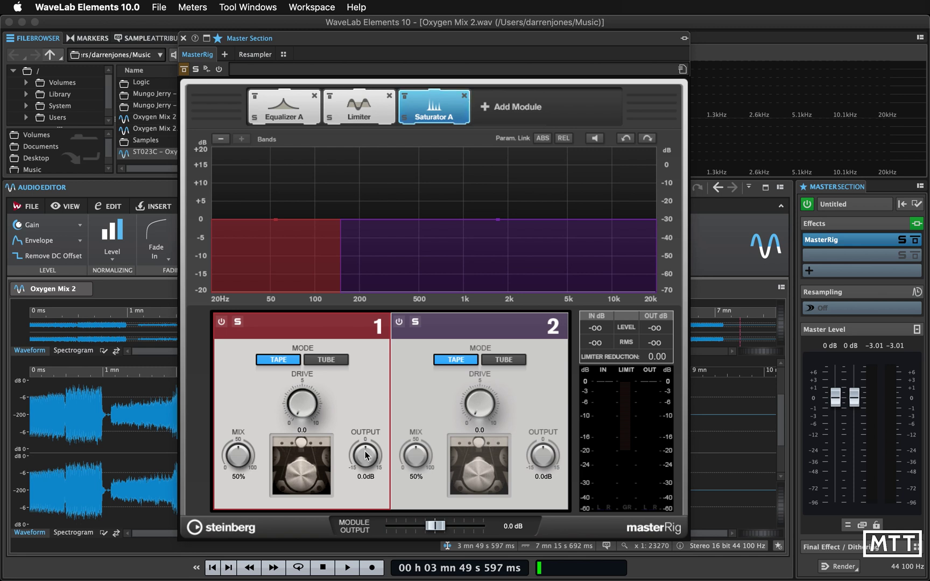
Step: Swap Saturator A for an Imager and drag its band crossover up toward 959 Hz
{"action": "left_click", "coordinate": [464, 95]}
{"action": "left_click", "coordinate": [417, 105]}
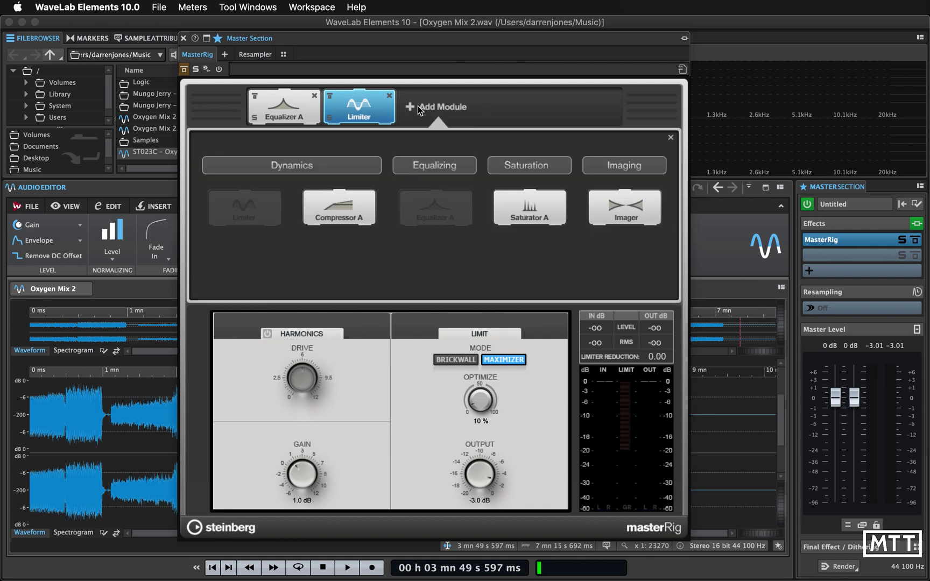
{"action": "left_click", "coordinate": [619, 210]}
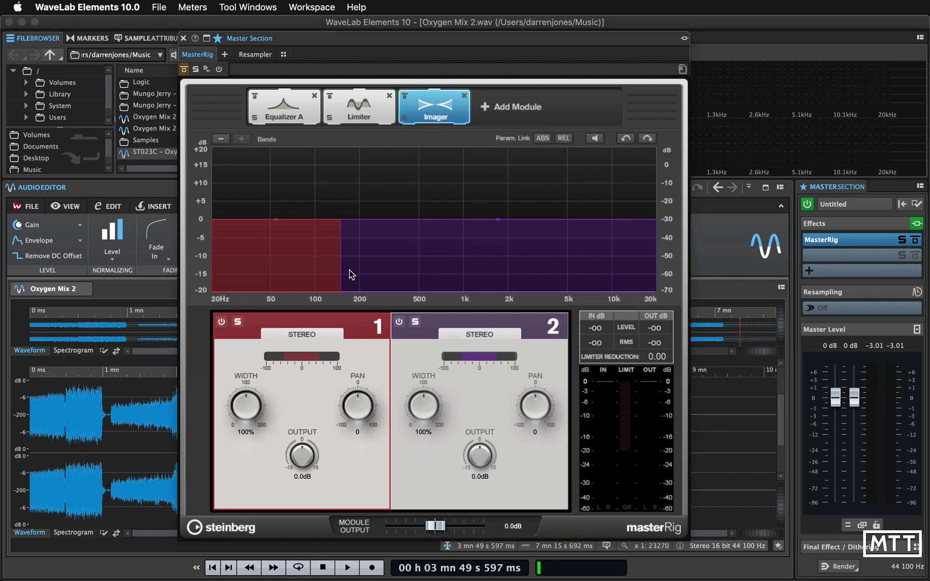
{"action": "mouse_move", "coordinate": [343, 267]}
{"action": "left_click_drag", "start_coordinate": [342, 267], "coordinate": [462, 260]}
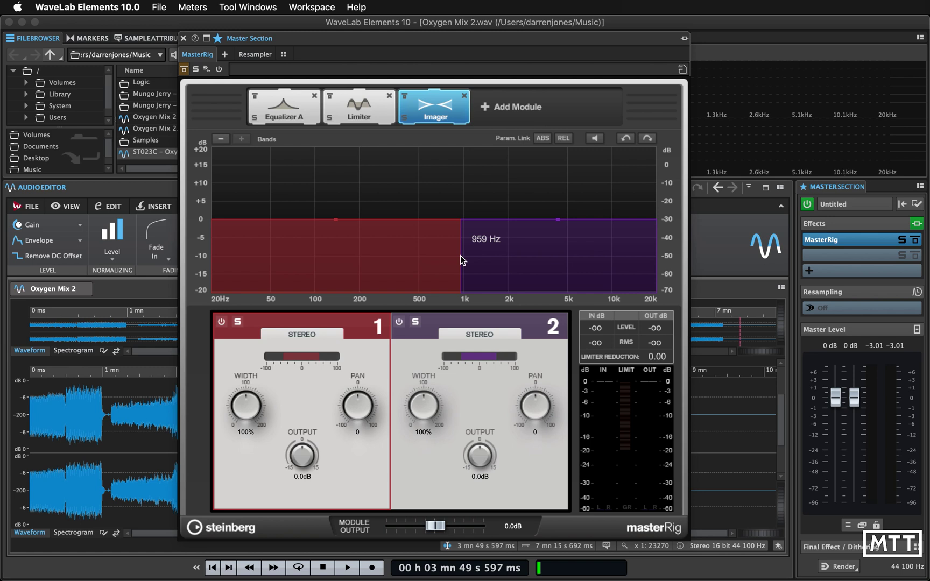
Step: Set the crossover near 959 Hz and widen band 2 to 142% while the track plays
{"action": "left_click_drag", "start_coordinate": [461, 256], "coordinate": [461, 259]}
{"action": "key", "text": "space"}
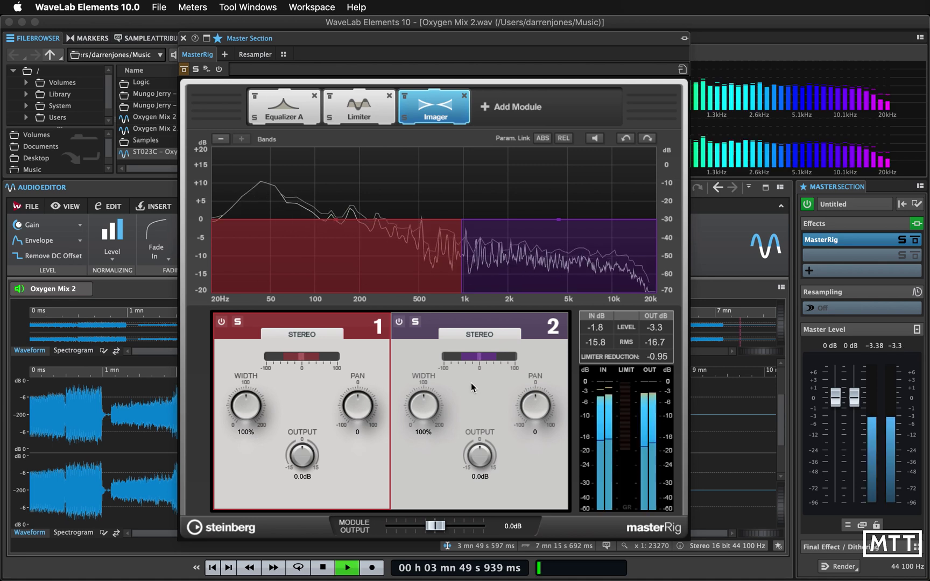
{"action": "left_click_drag", "start_coordinate": [421, 410], "coordinate": [415, 383]}
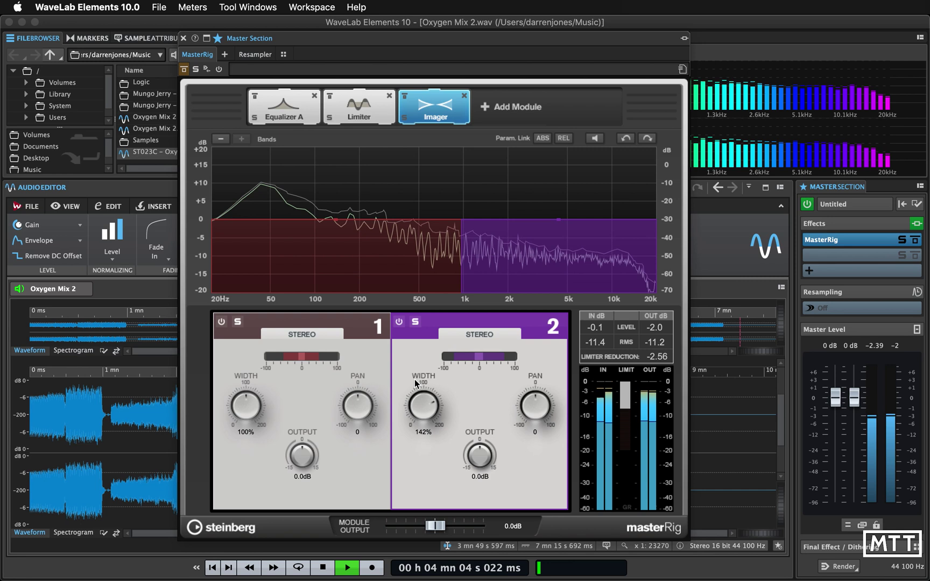
{"action": "key", "text": "space"}
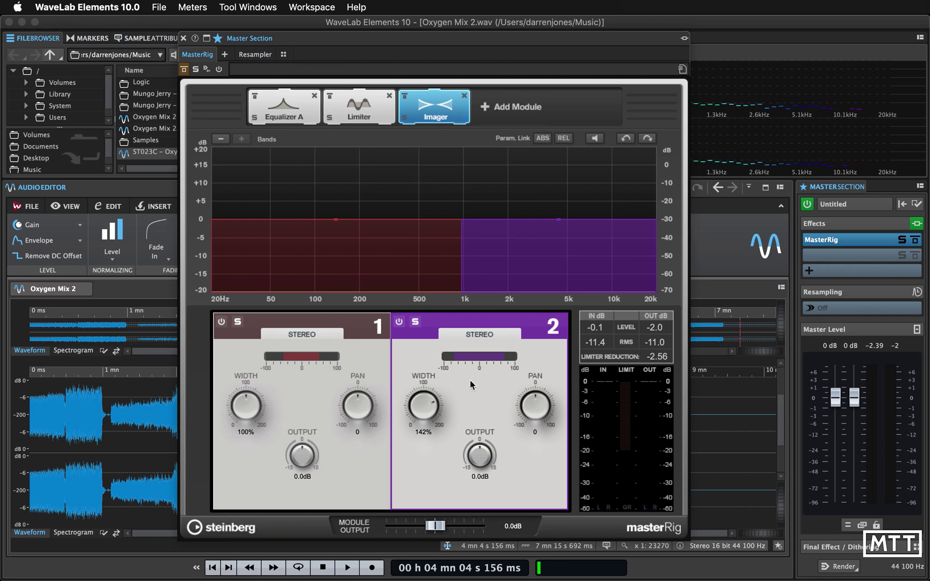
Step: A/B the band 2 widening and the whole master effect chain, then show Equalizer A
{"action": "left_click", "coordinate": [403, 325]}
{"action": "left_click", "coordinate": [403, 325]}
{"action": "key", "text": "space"}
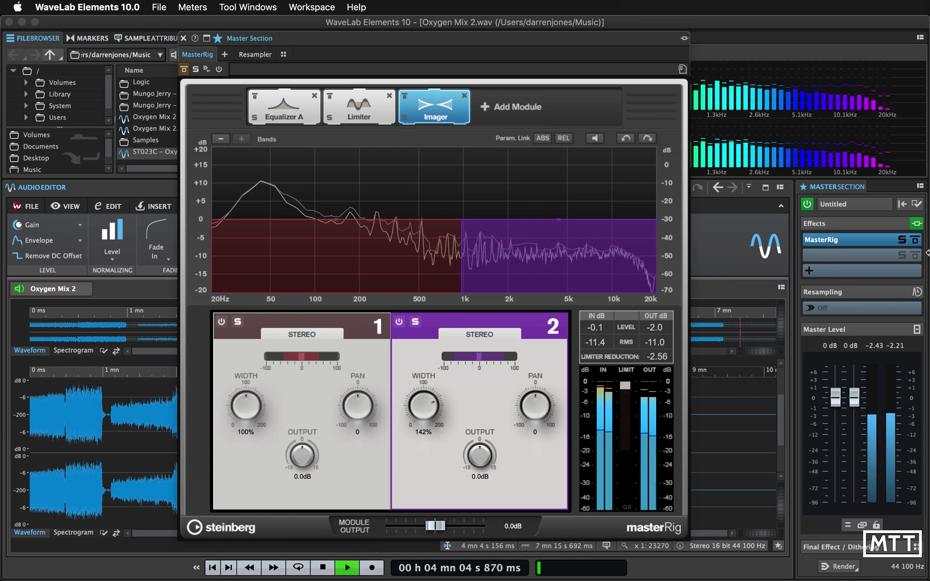
{"action": "left_click", "coordinate": [917, 223]}
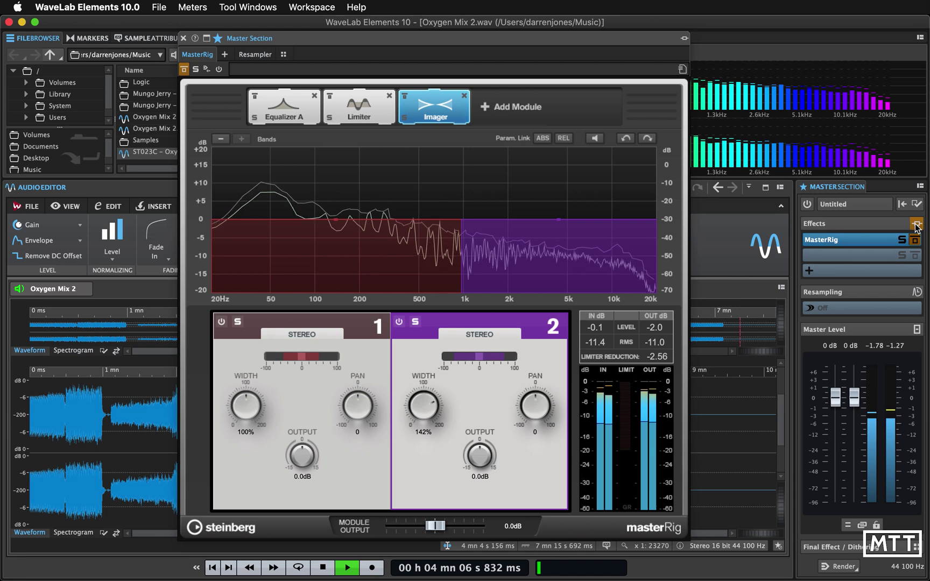
{"action": "left_click", "coordinate": [916, 223]}
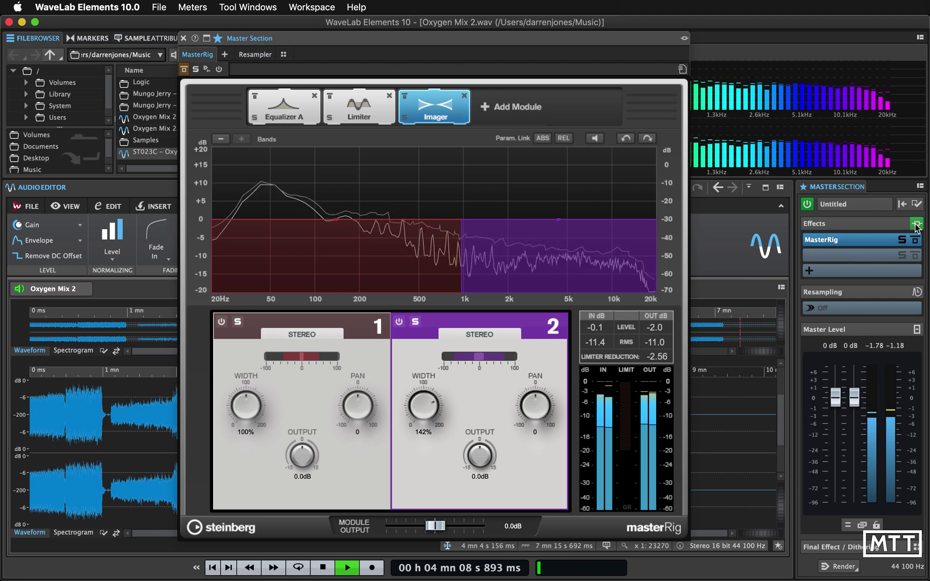
{"action": "key", "text": "space"}
{"action": "left_click", "coordinate": [284, 107]}
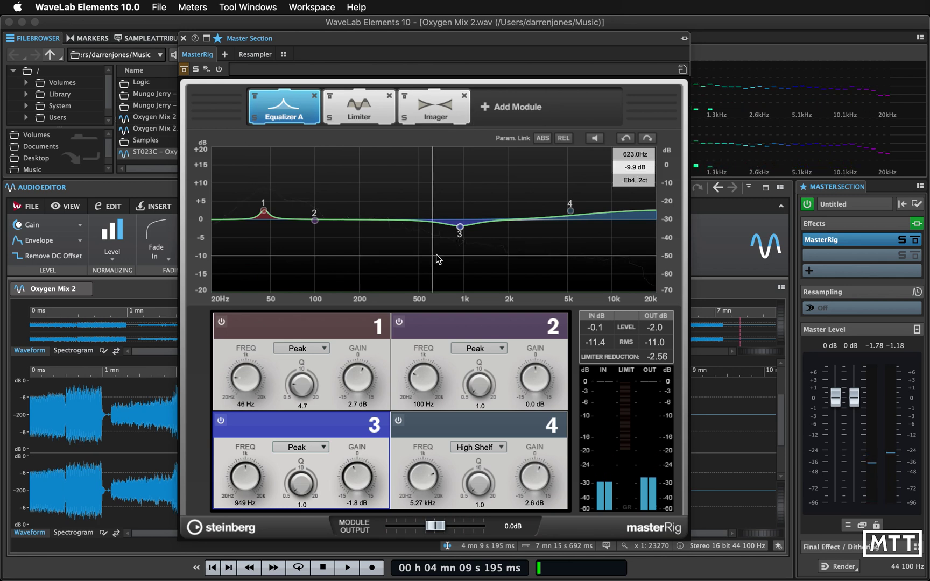
Step: Disable Equalizer A's band 3 dip at 949 Hz and return to the Limiter's settings
{"action": "left_click", "coordinate": [220, 421]}
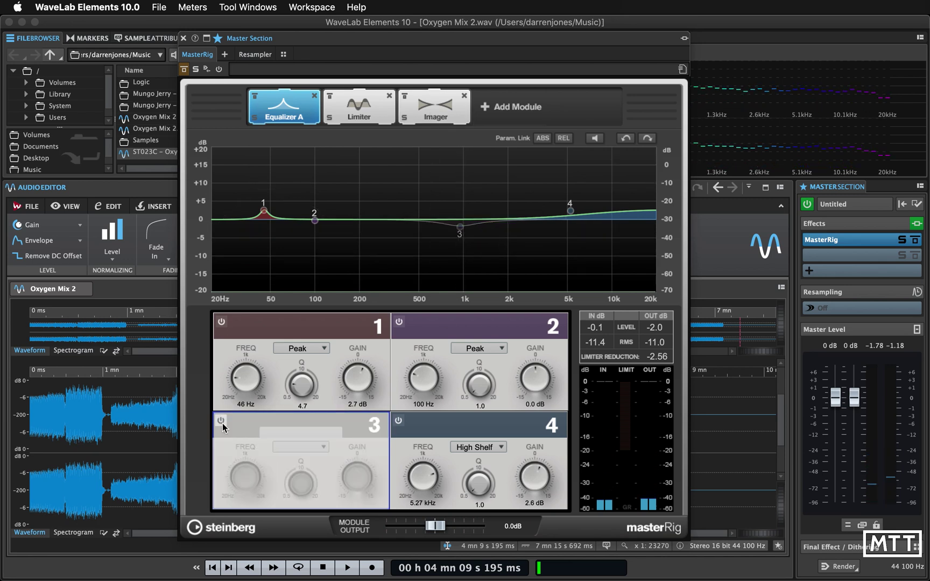
{"action": "left_click", "coordinate": [435, 112]}
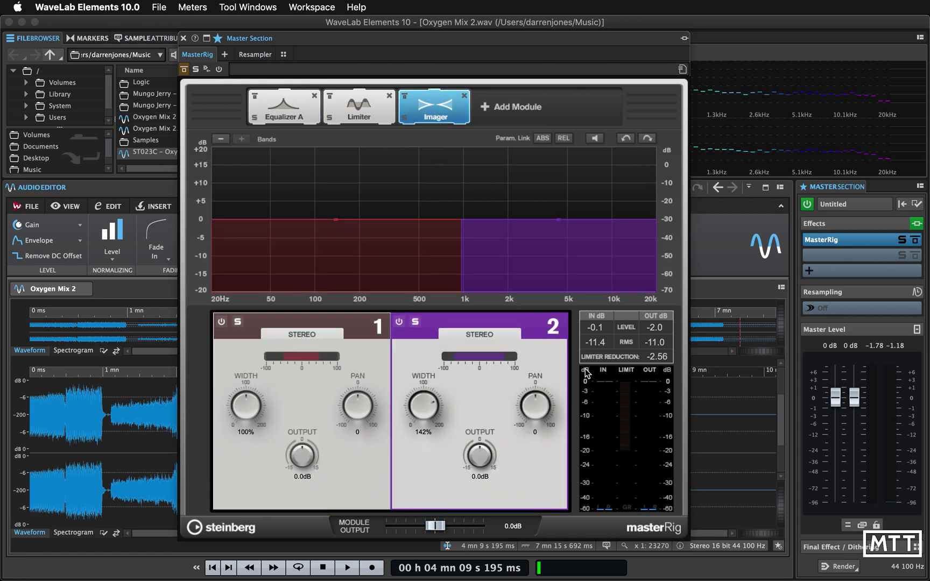
{"action": "left_click_drag", "start_coordinate": [570, 38], "coordinate": [527, 43]}
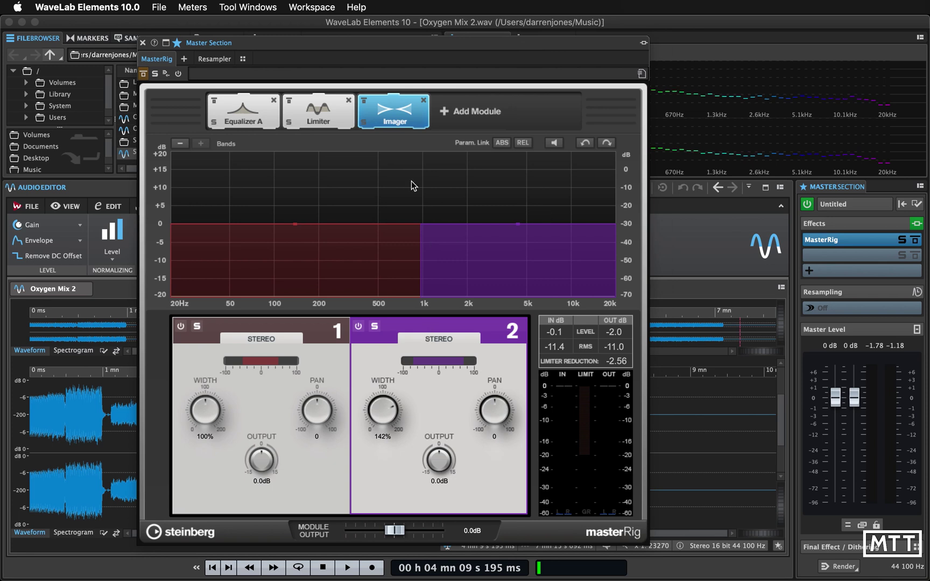
{"action": "left_click", "coordinate": [325, 118]}
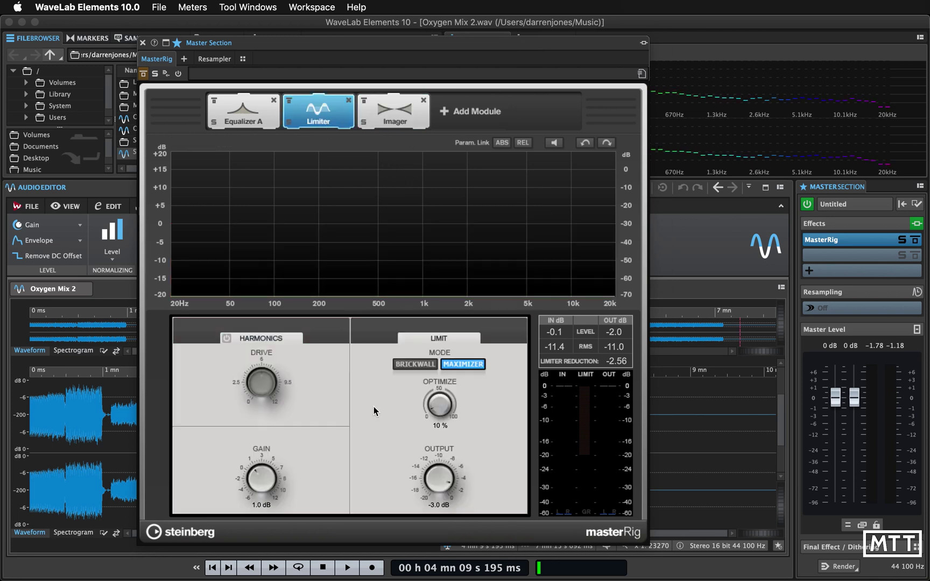